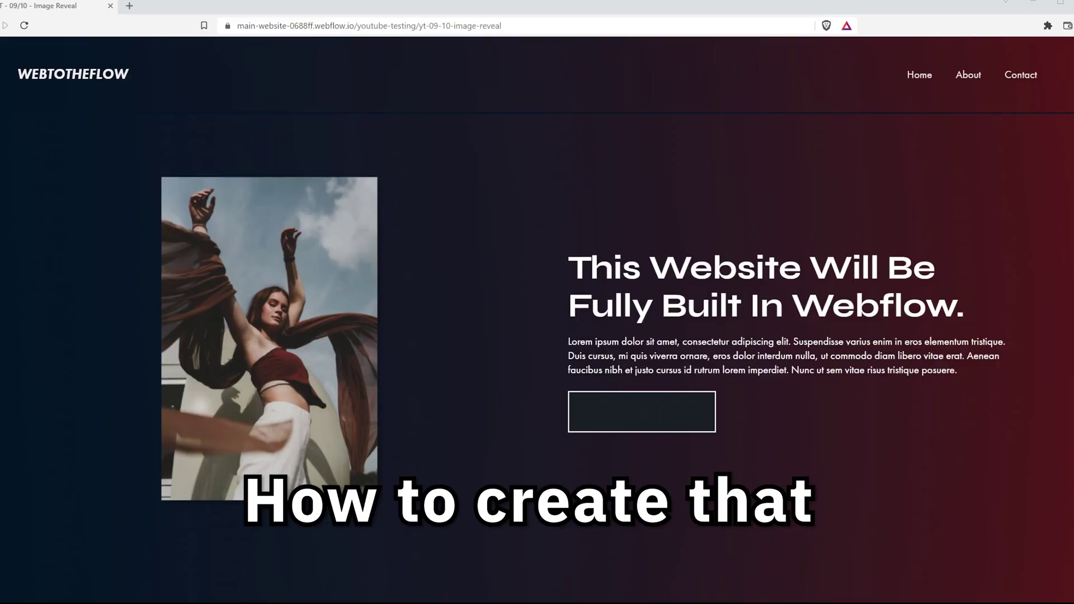
- Scroll the published page section by section to watch each image reveal
scroll(537, 319, down, 10)
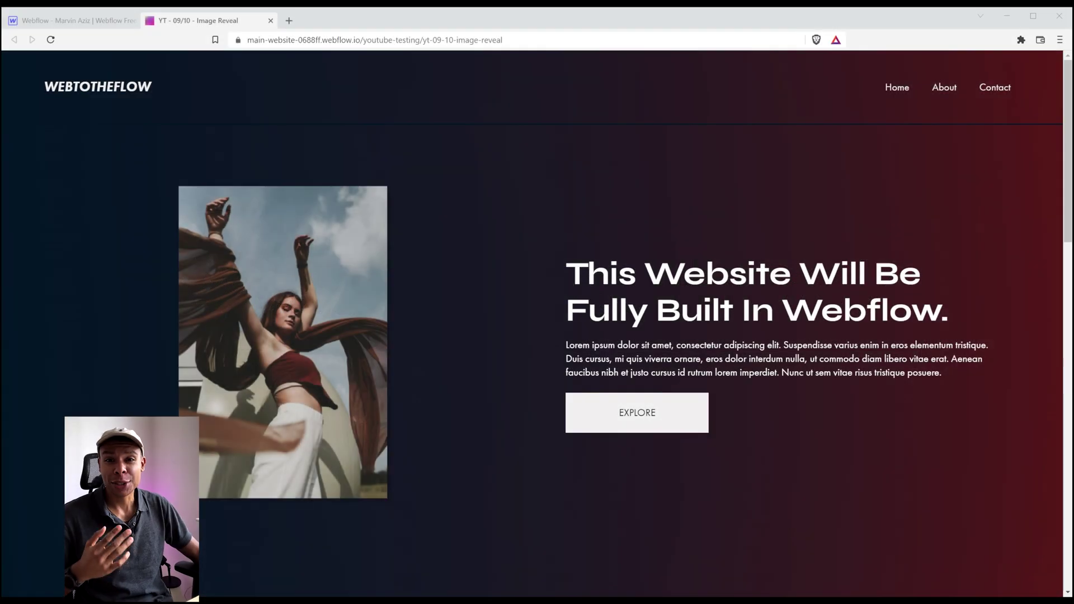
scroll(537, 325, down, 10)
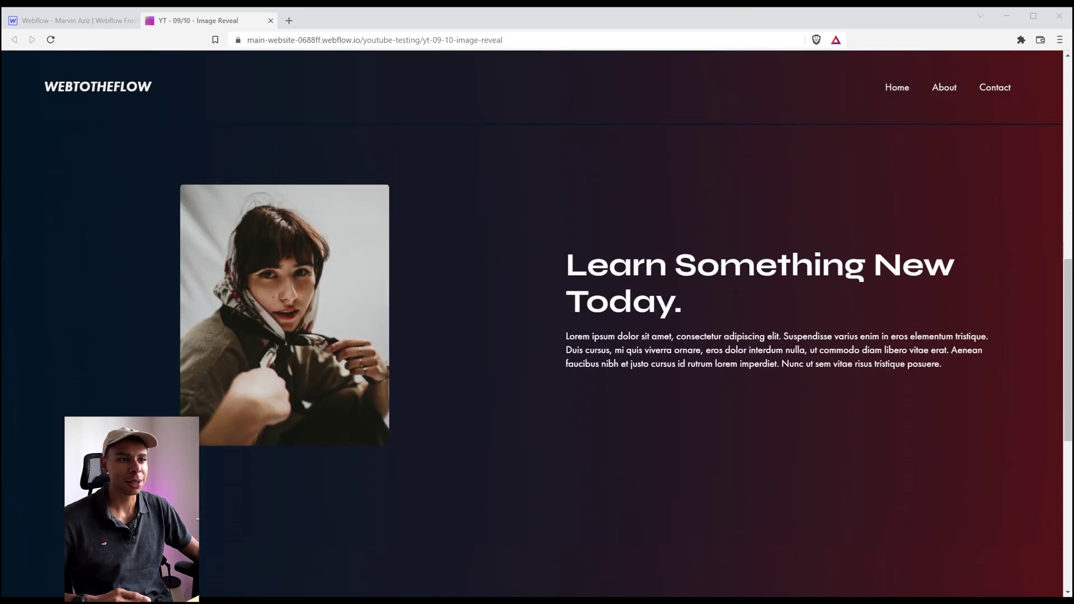
scroll(537, 324, down, 10)
scroll(537, 324, up, 20)
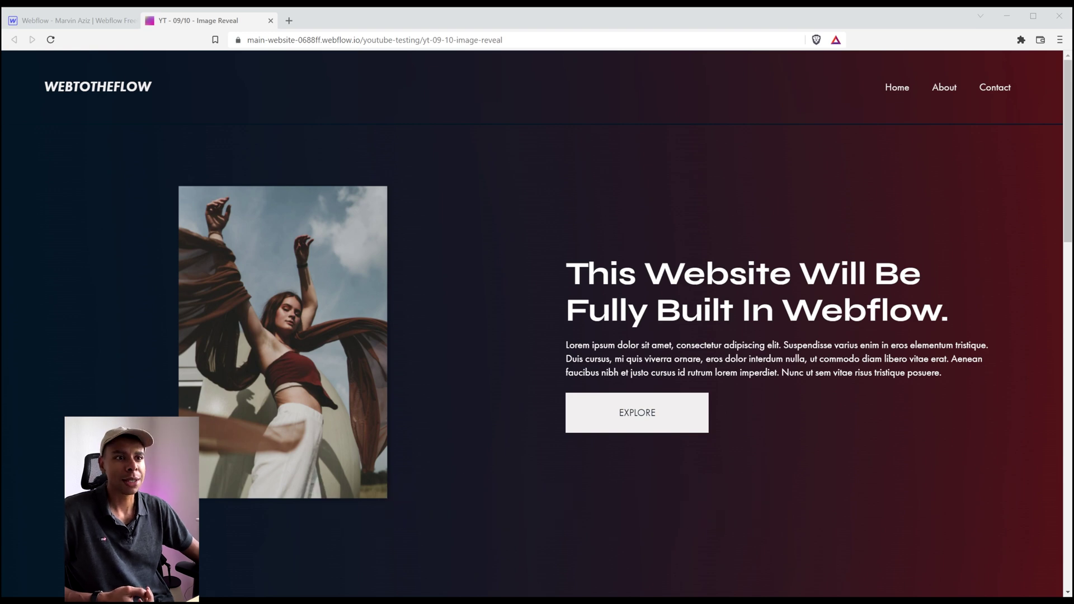
scroll(537, 324, down, 5)
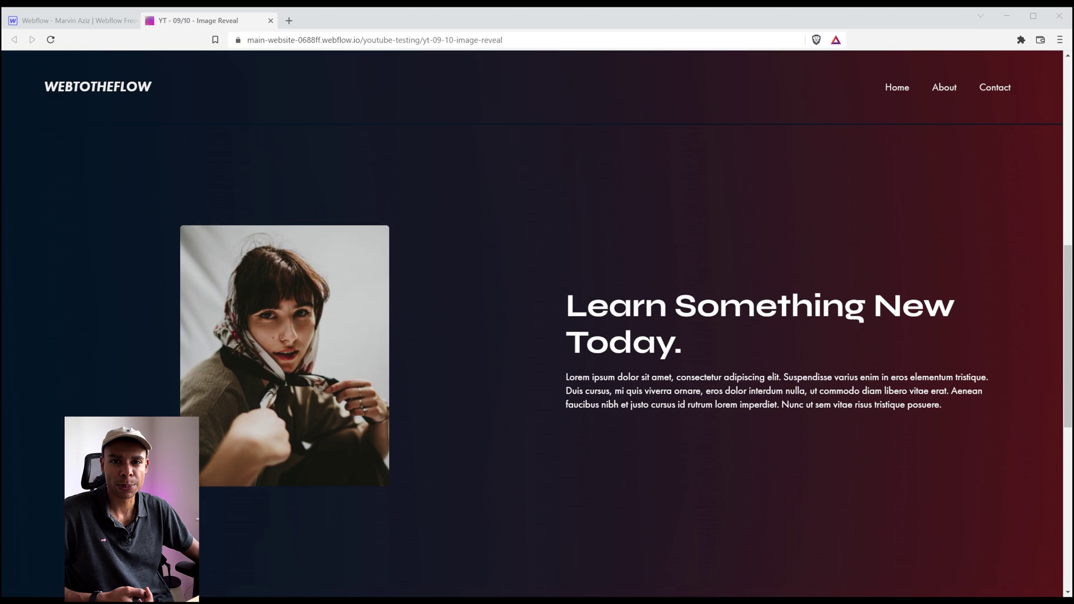
scroll(537, 324, up, 8)
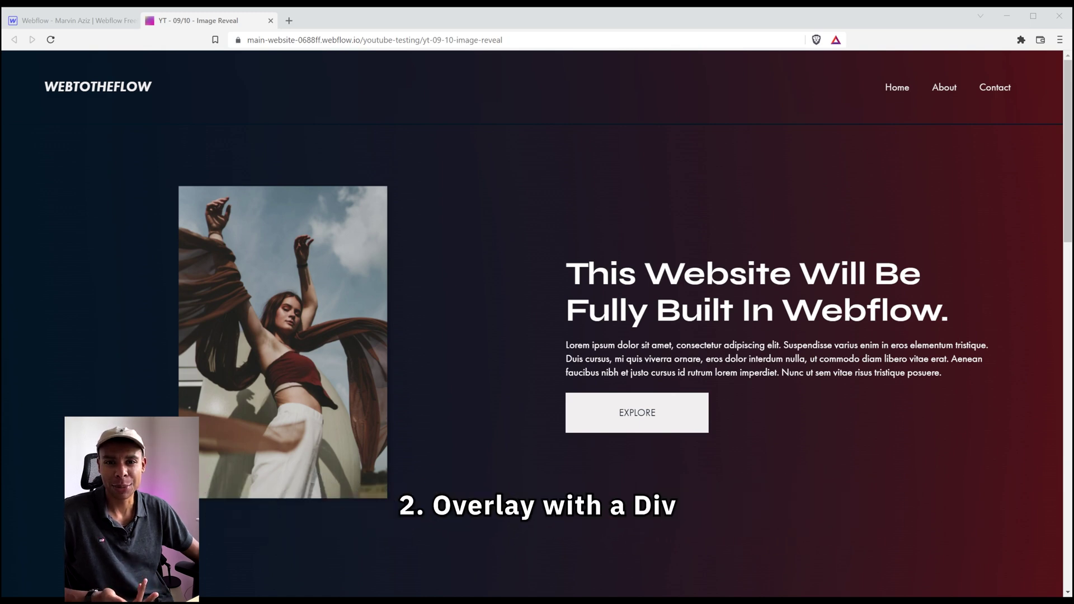
scroll(537, 324, down, 4)
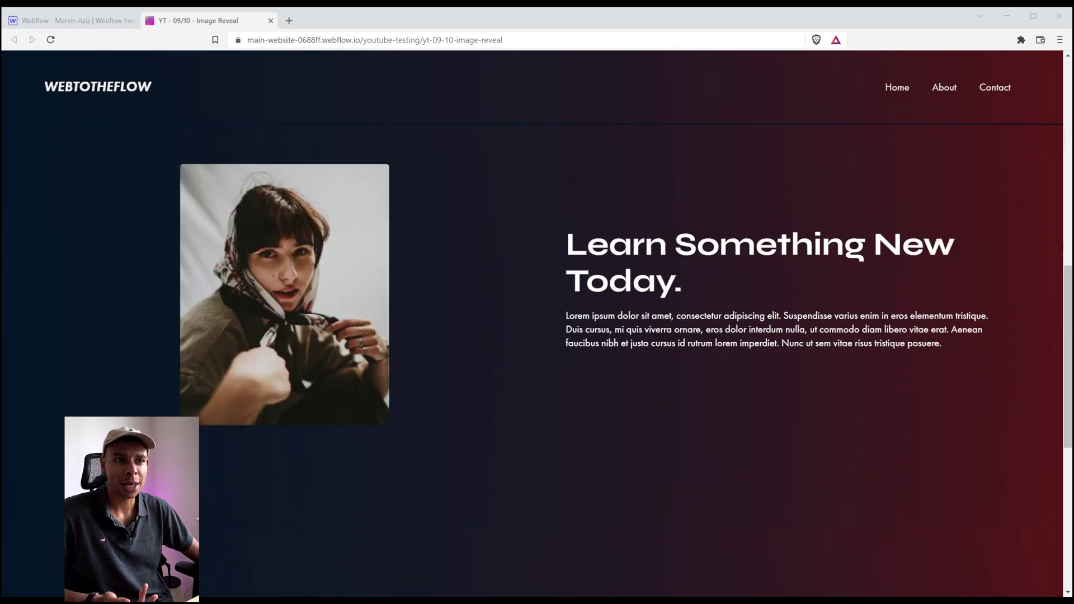
scroll(537, 325, down, 4)
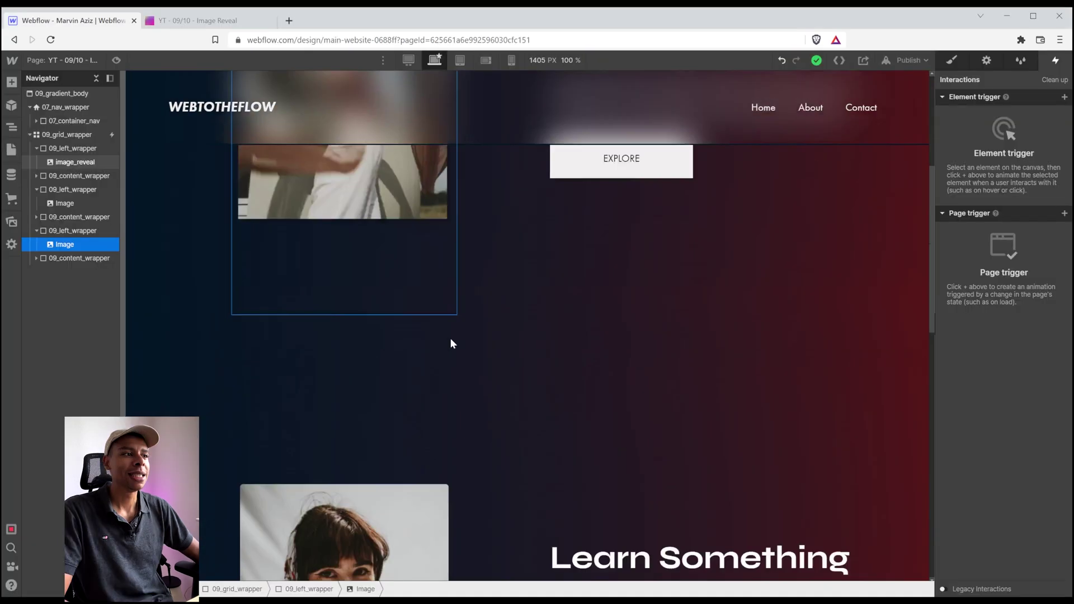
scroll(450, 338, down, 6)
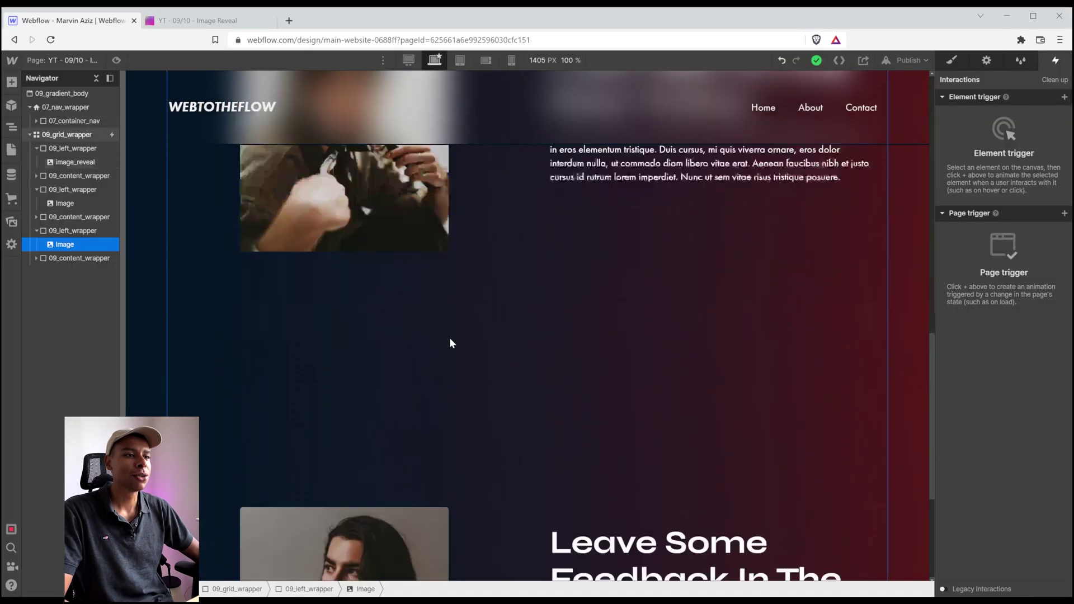
scroll(448, 337, up, 6)
scroll(452, 341, up, 5)
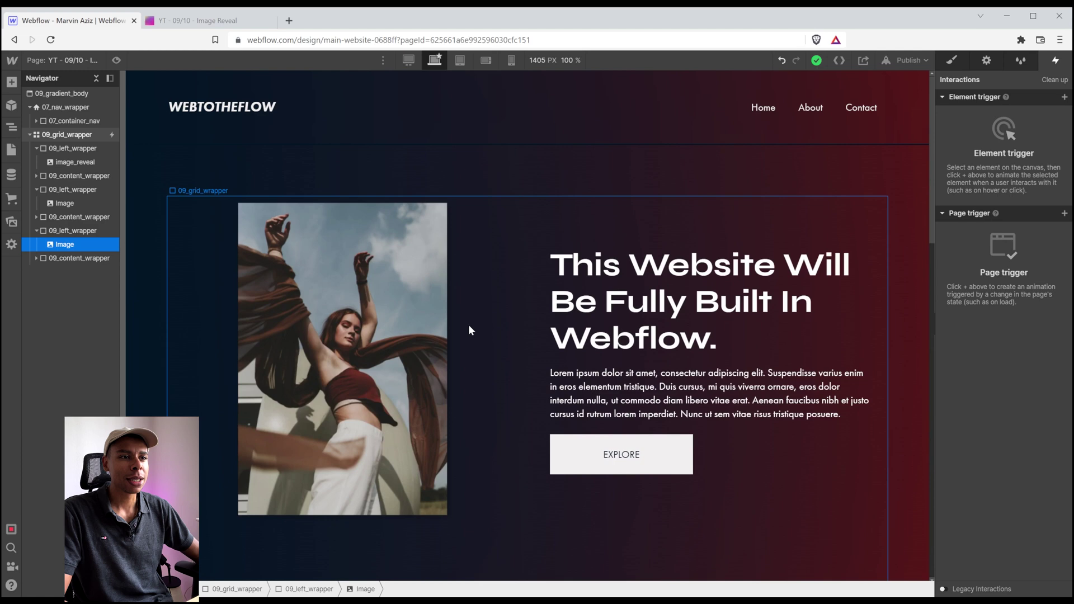
click(475, 318)
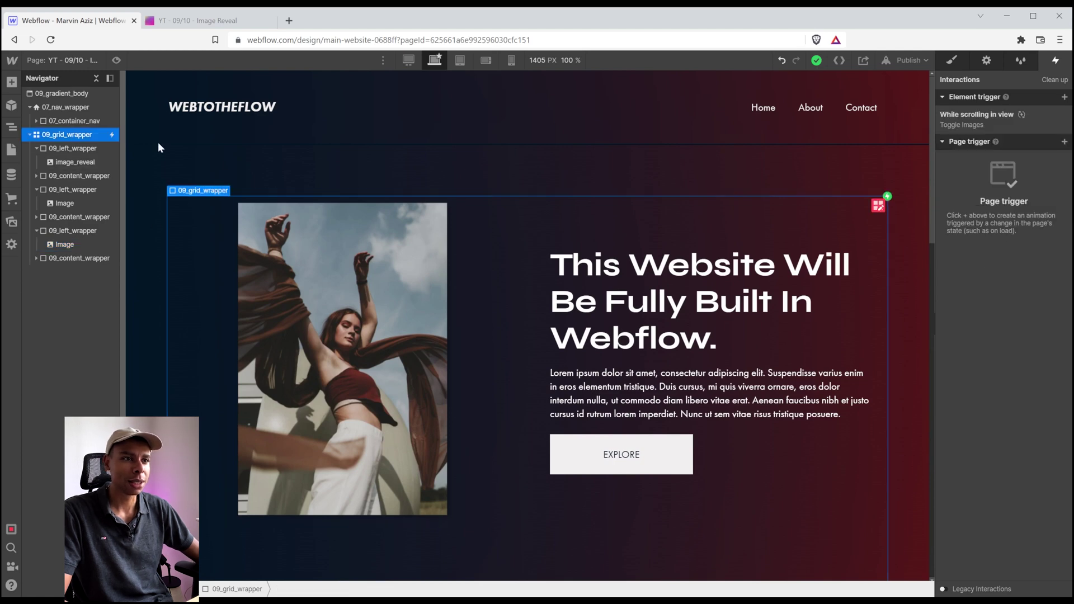
click(383, 293)
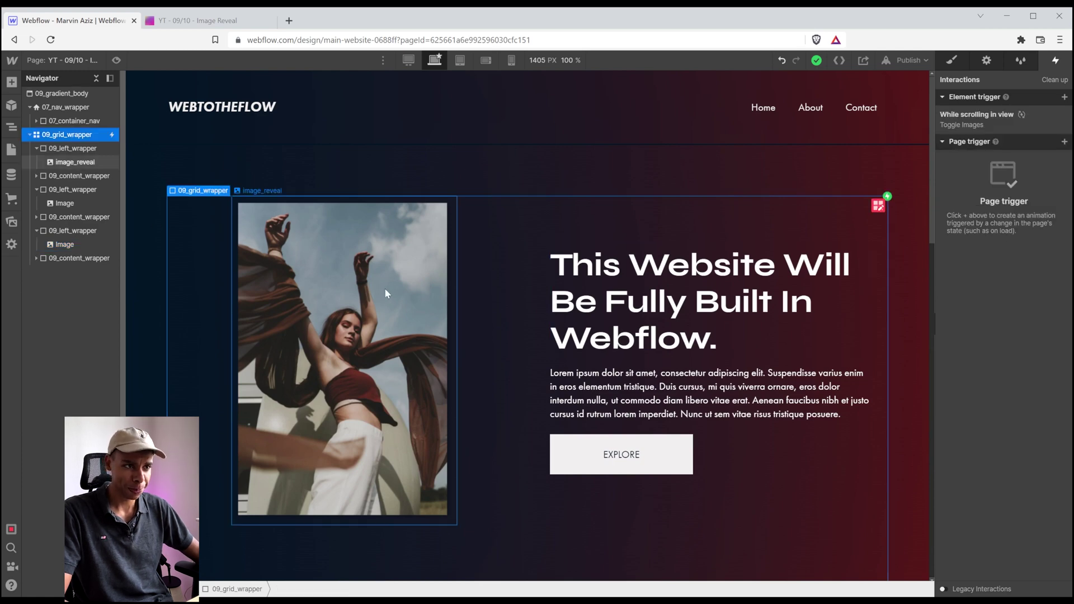
click(535, 304)
click(82, 161)
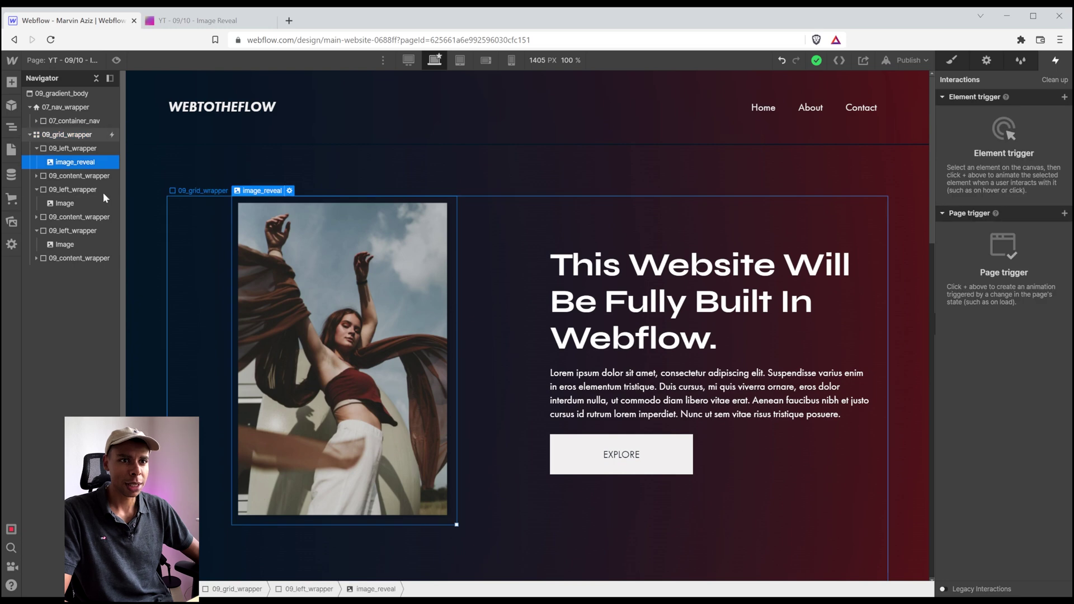
click(80, 149)
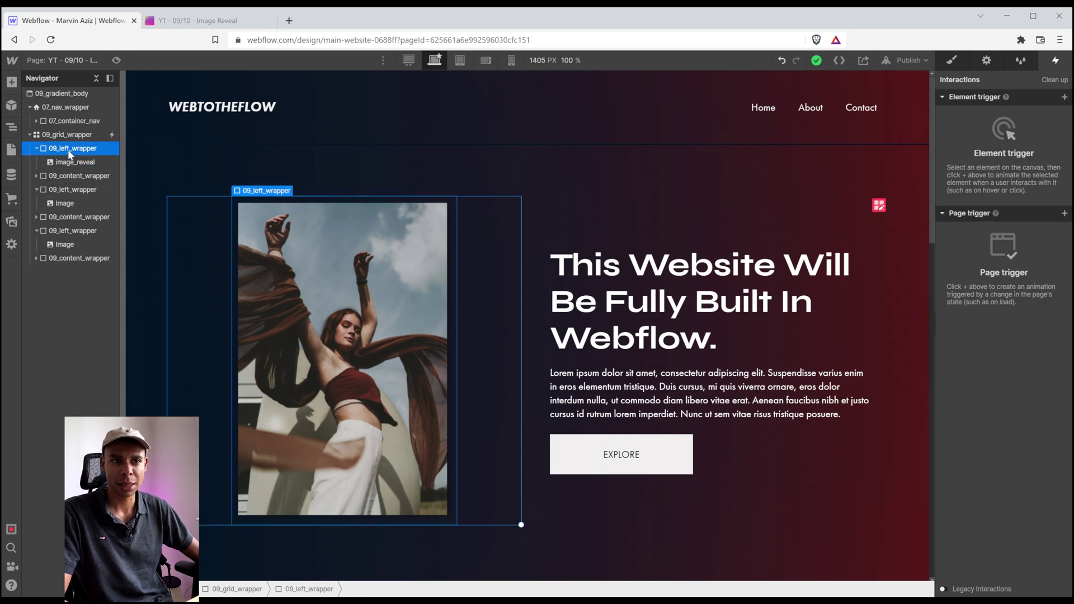
click(71, 162)
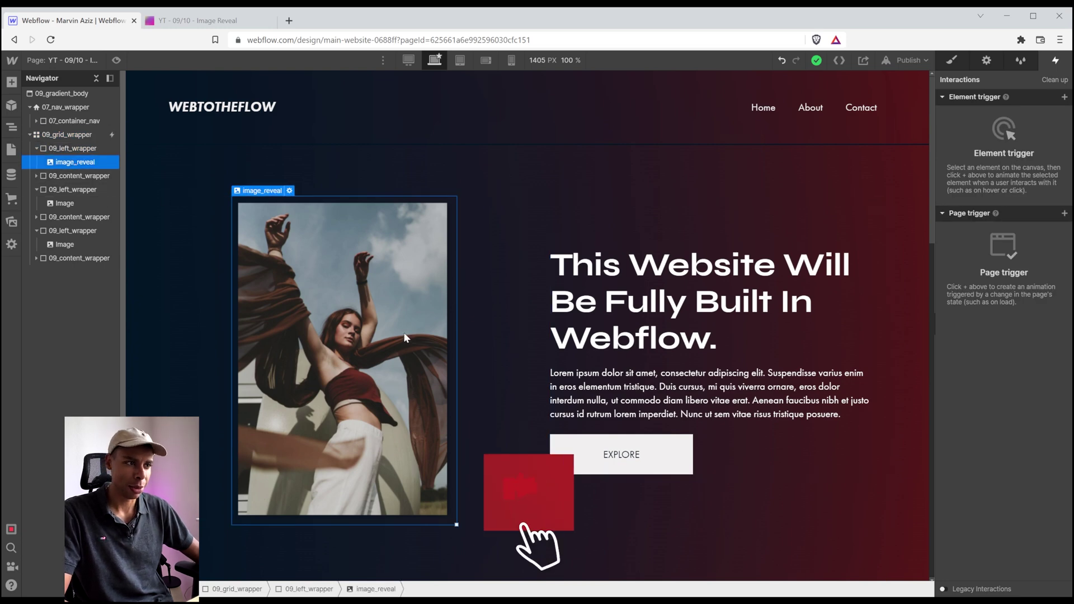
click(671, 313)
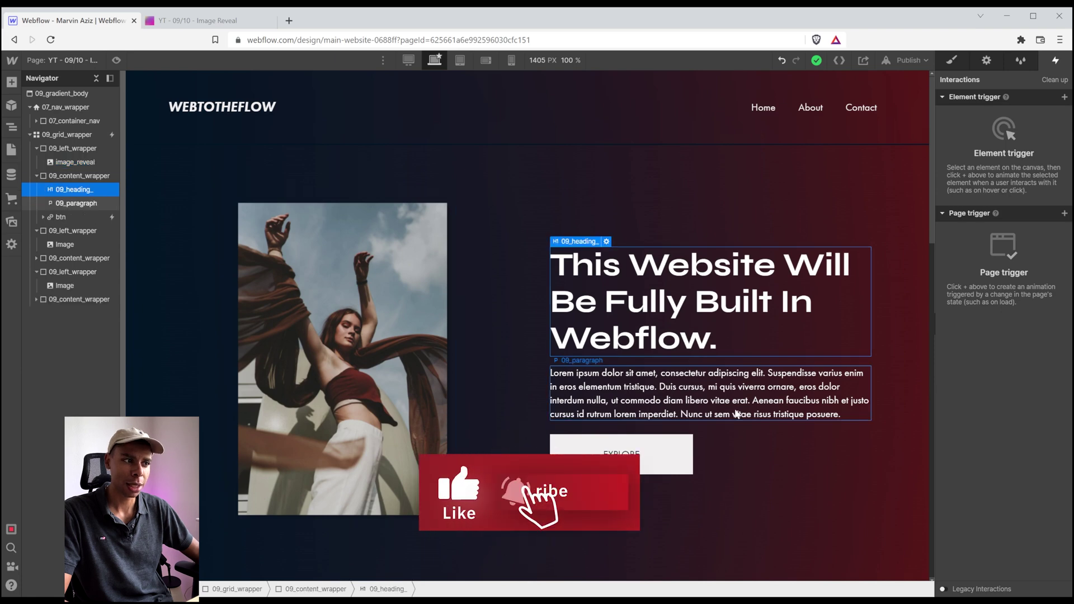
click(116, 60)
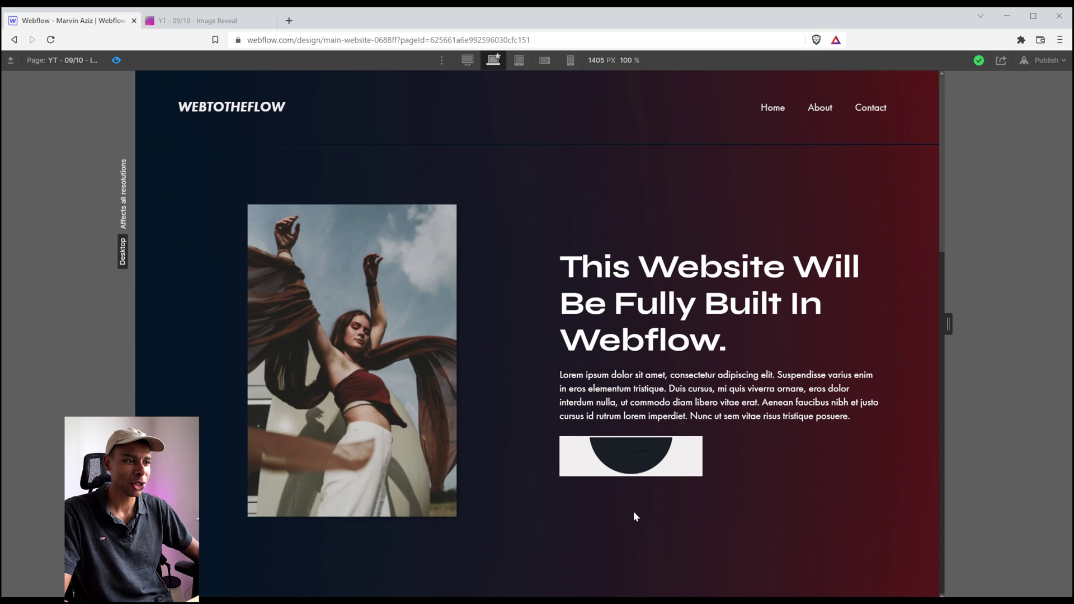
click(117, 60)
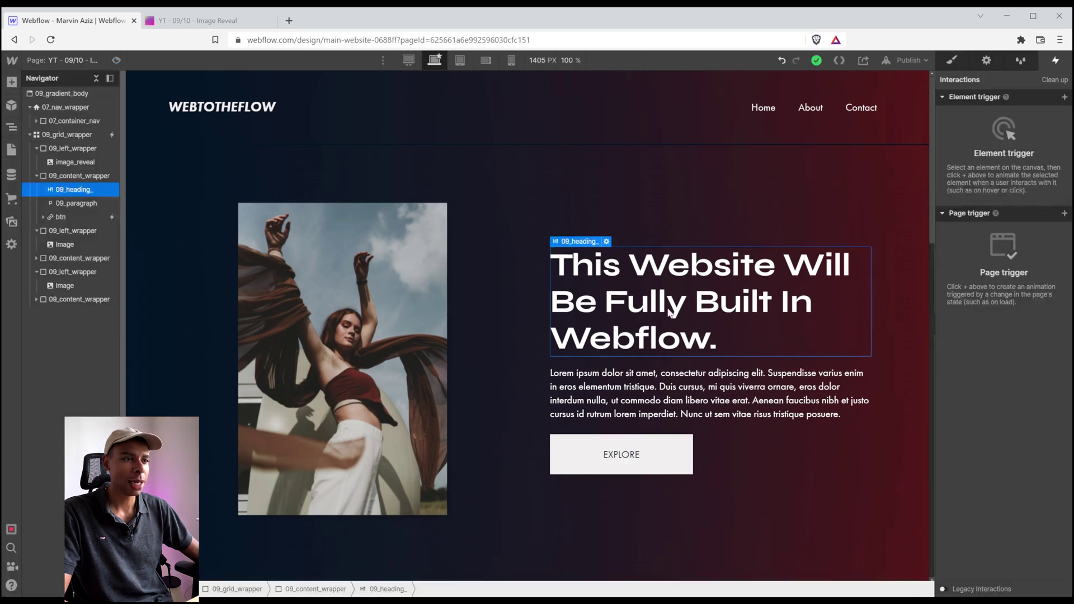
scroll(571, 346, down, 6)
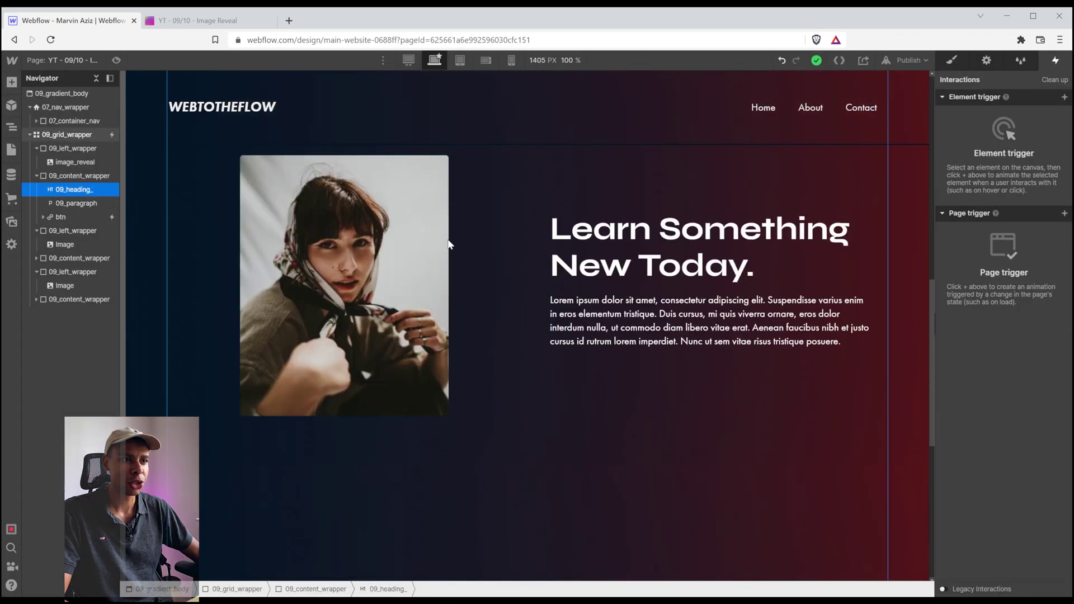
click(106, 245)
click(84, 231)
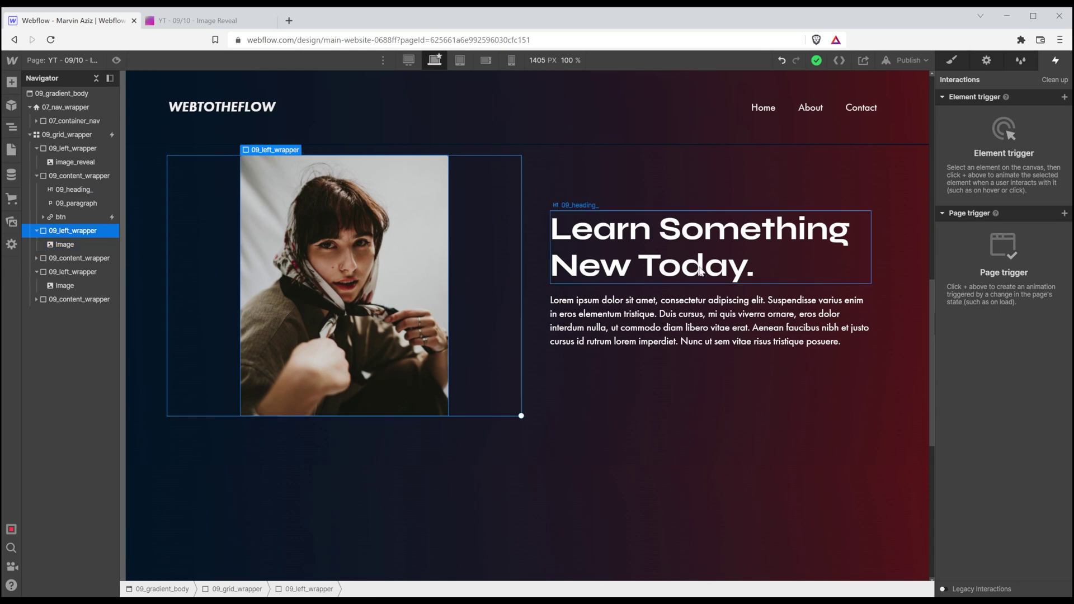
click(676, 252)
scroll(647, 326, down, 5)
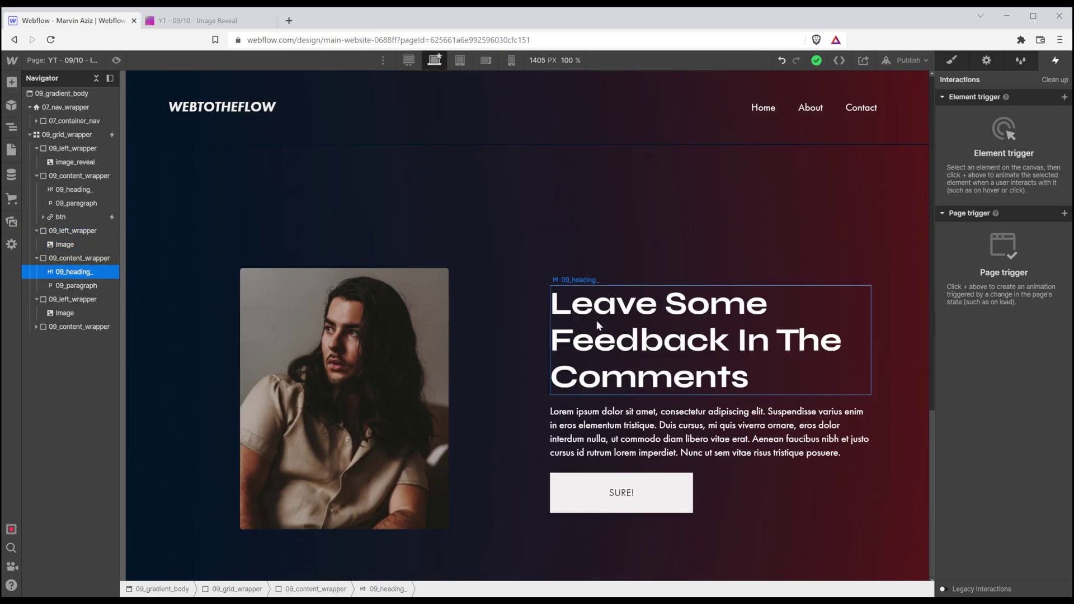
click(333, 308)
click(60, 162)
click(64, 153)
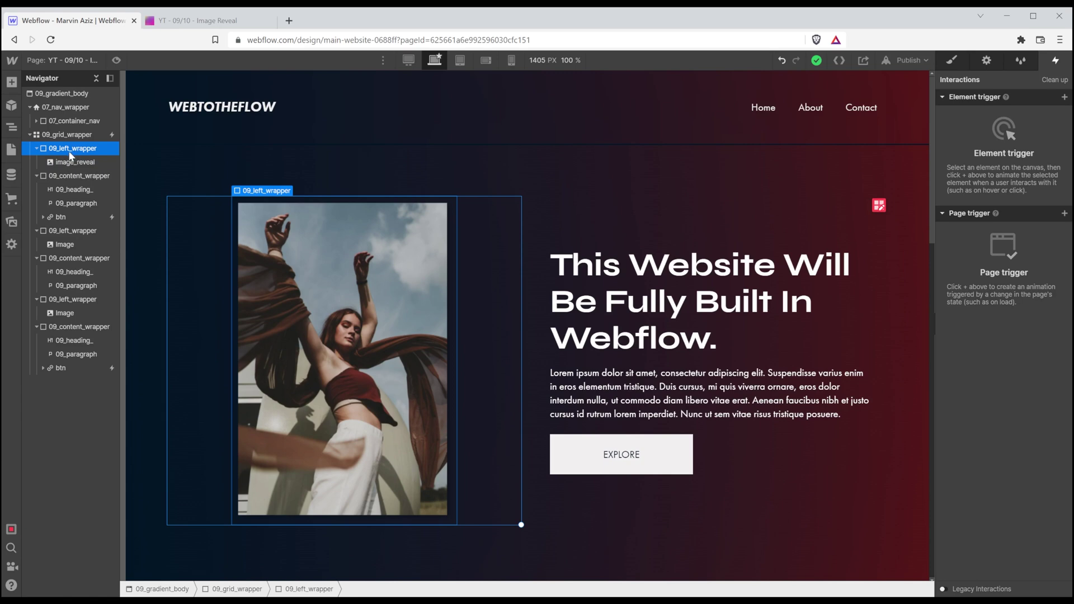
- Open 09_left_wrapper's style settings and keep its Position as Relative
click(957, 63)
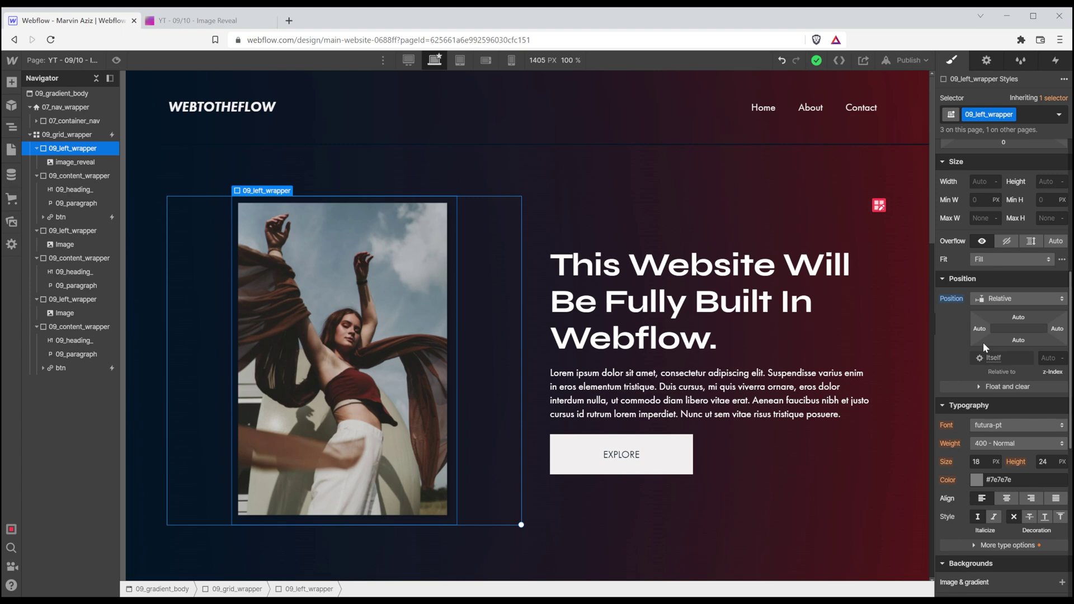
click(998, 299)
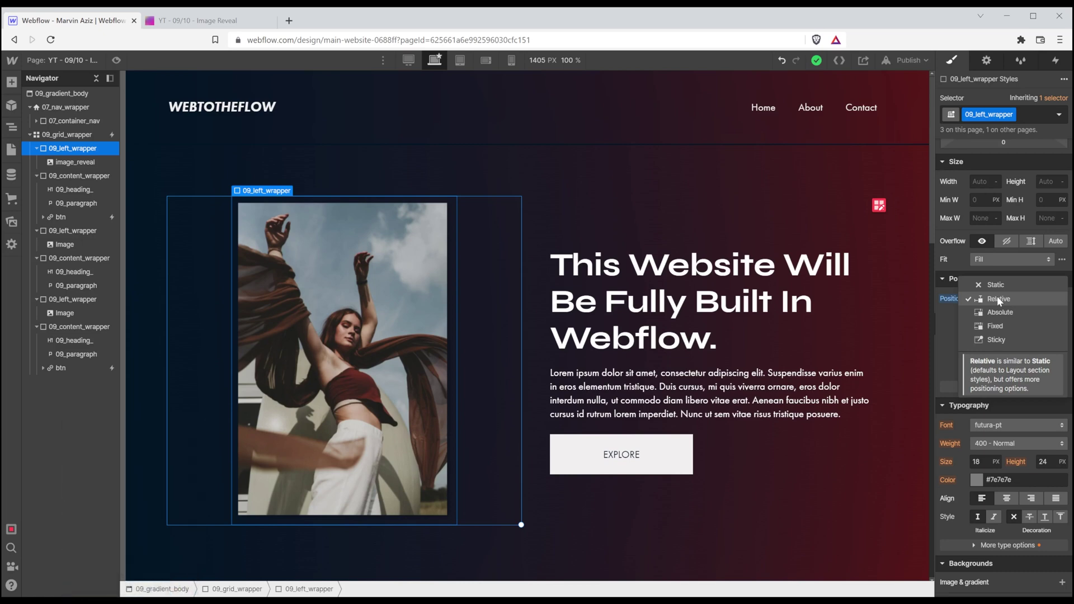
click(996, 297)
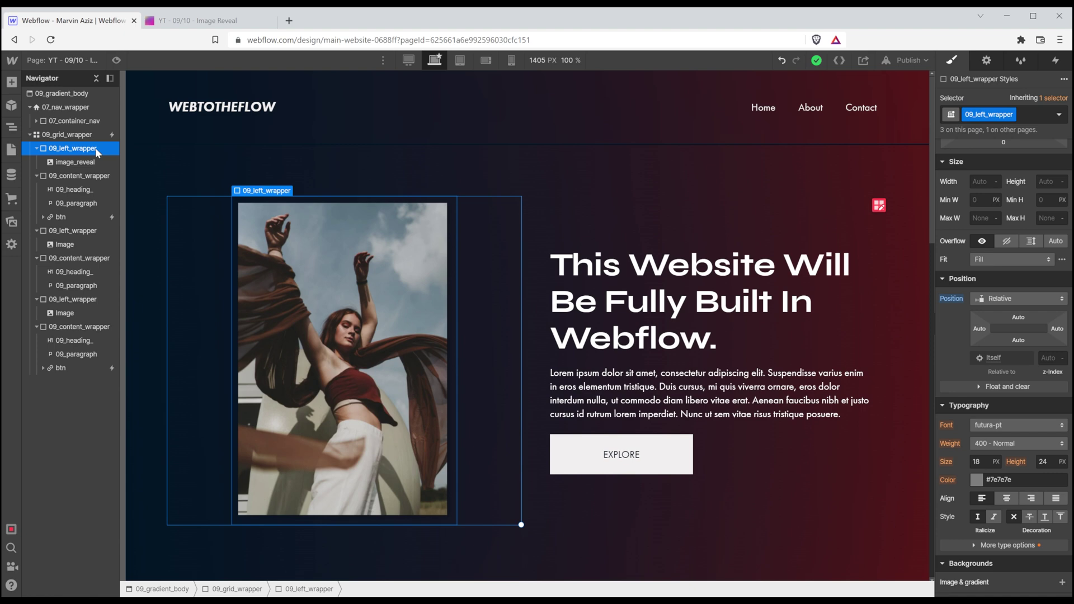
- Insert a new Div Block beside image_reveal and give it the class overlay_wrapper
key(ctrl+k)
text(div)
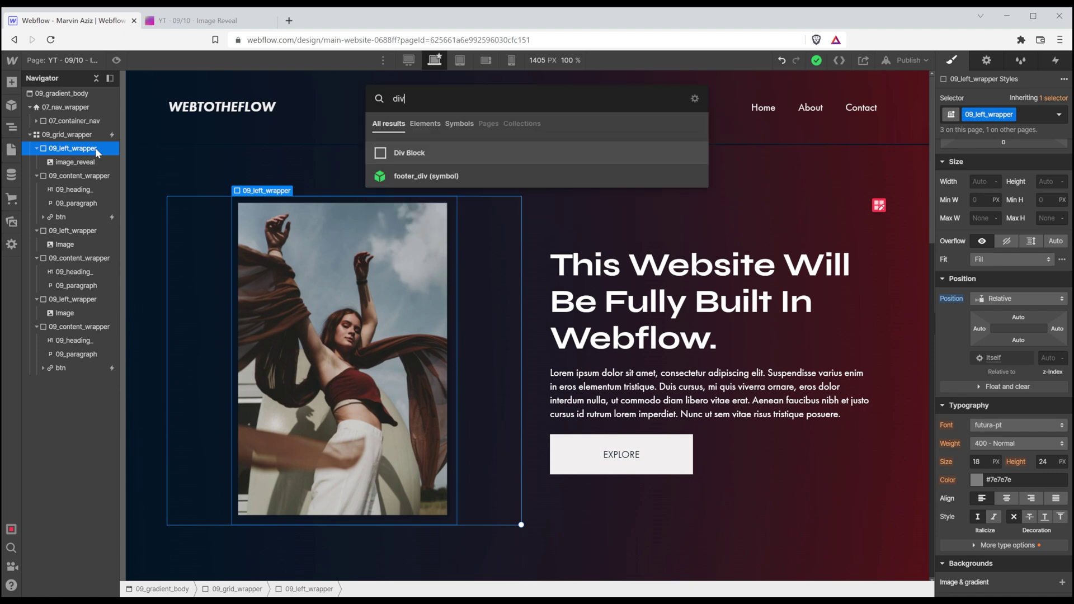
key(Return)
click(1012, 120)
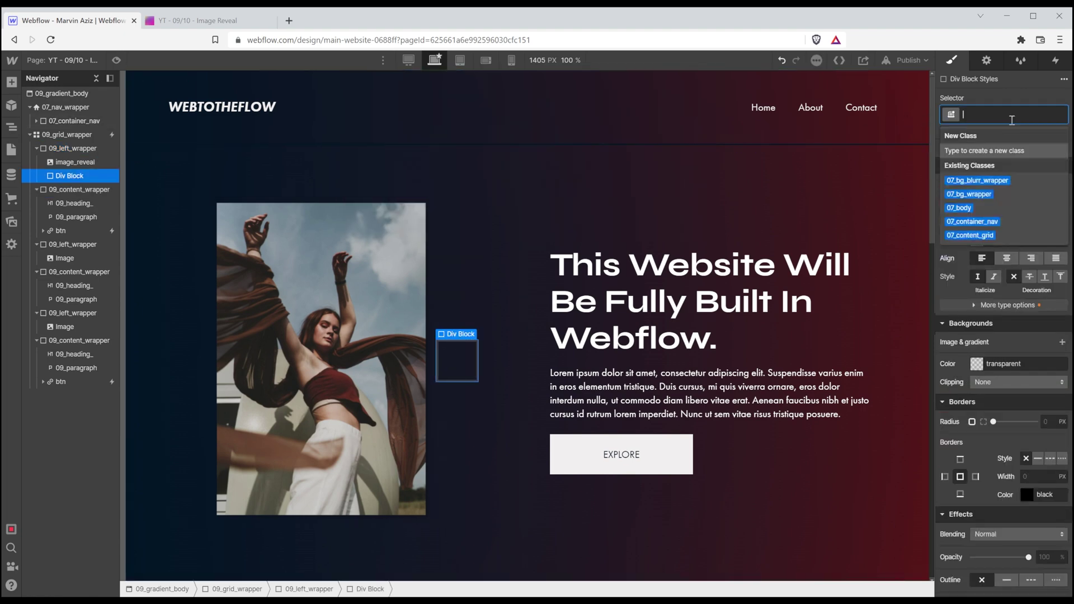
text(overlay_wrapper)
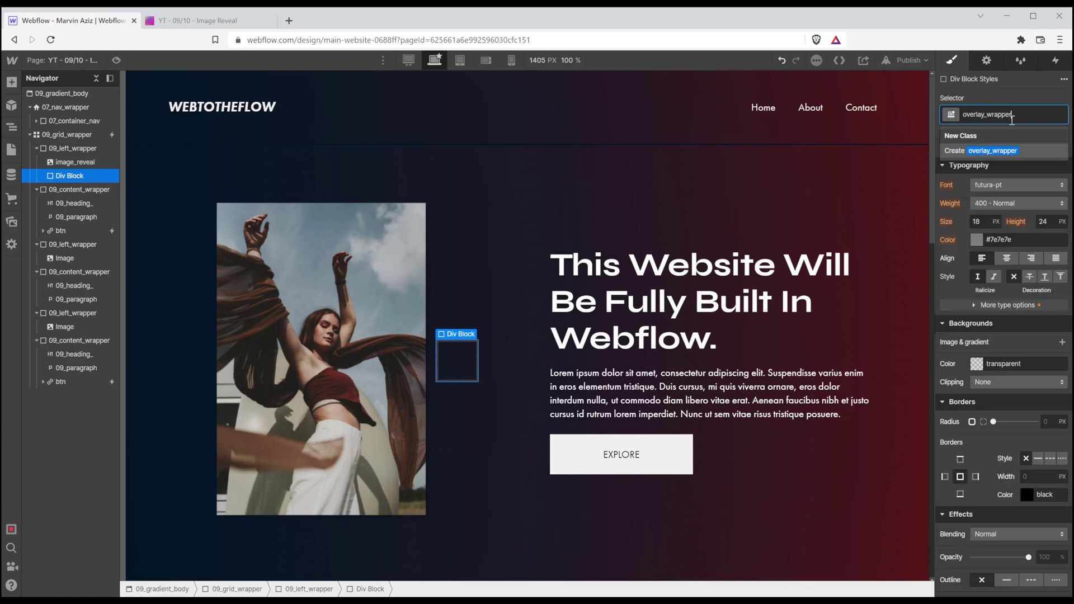
key(Return)
- Position overlay_wrapper Absolute with the Full preset, 0% offsets on all sides
scroll(992, 431, down, 3)
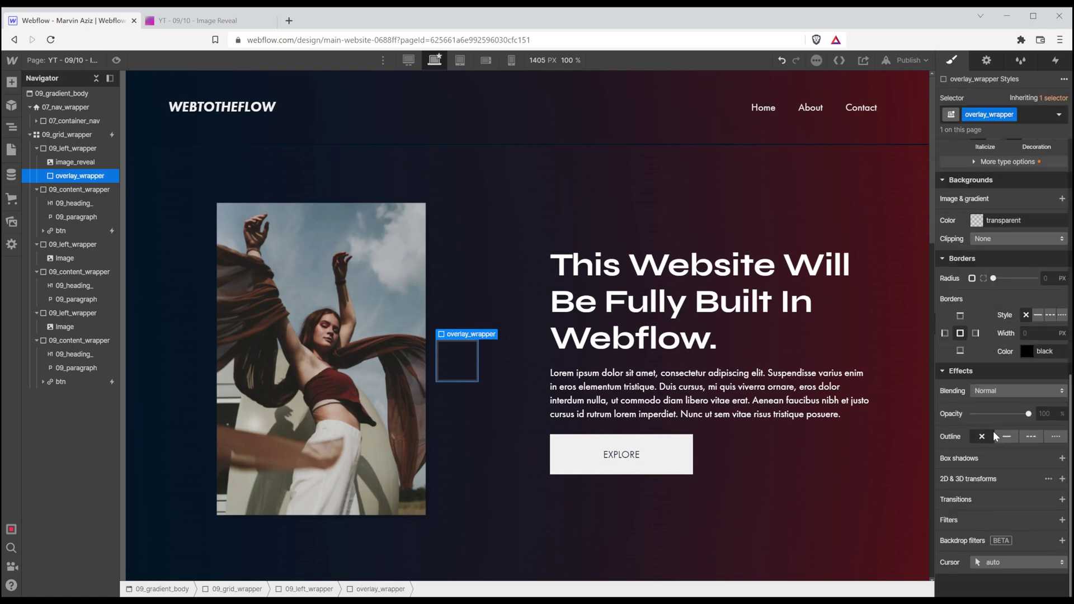
scroll(994, 392, up, 6)
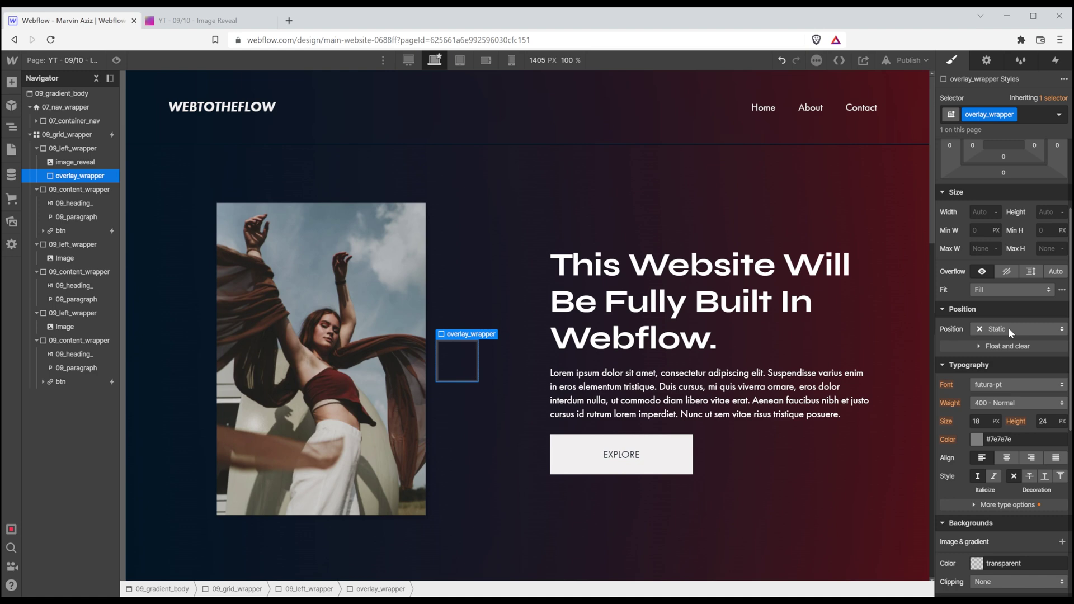
click(1008, 329)
click(1005, 358)
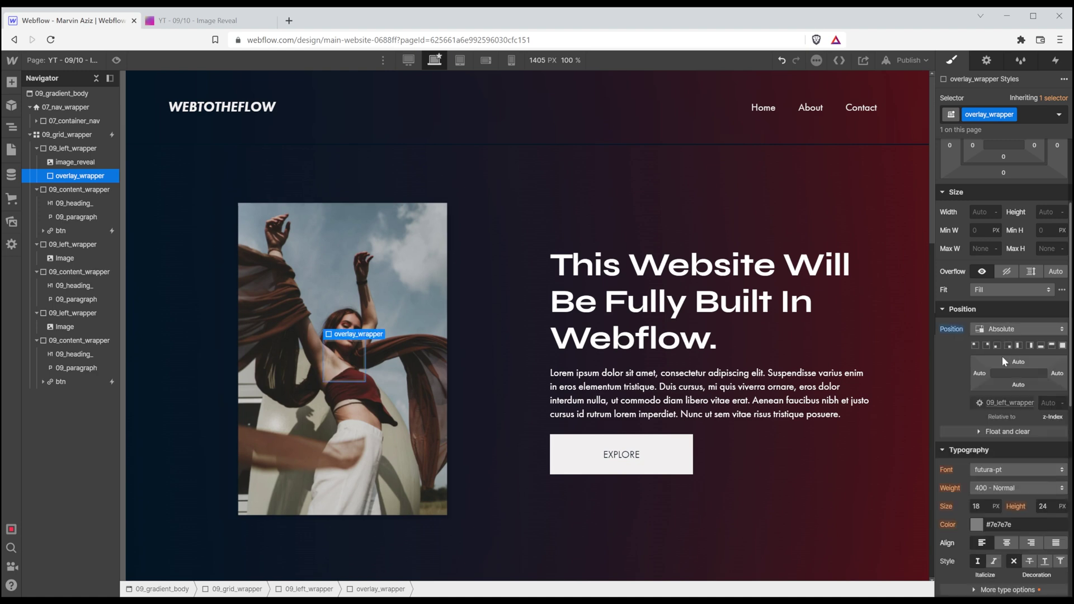
click(1062, 346)
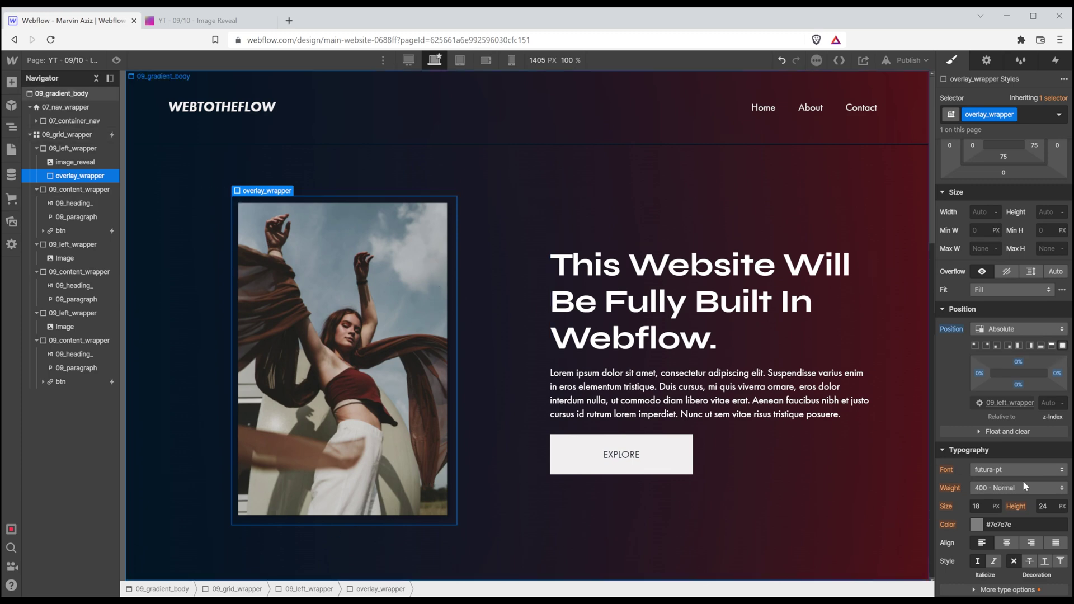
- Fill overlay_wrapper's background with the Dark Blue swatch to hide the photo
scroll(1007, 420, down, 7)
click(977, 221)
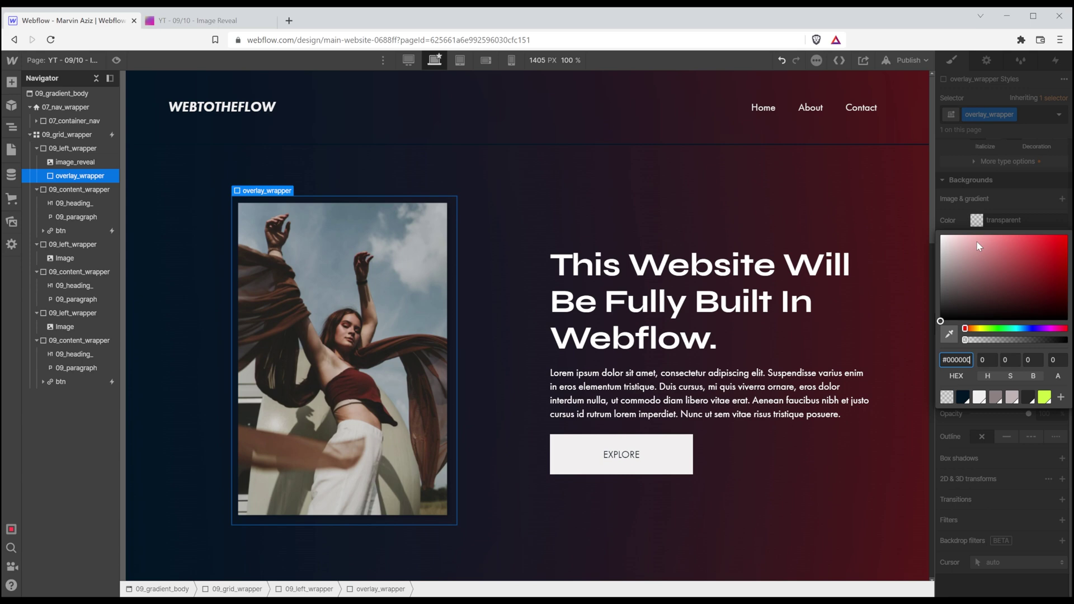
click(963, 398)
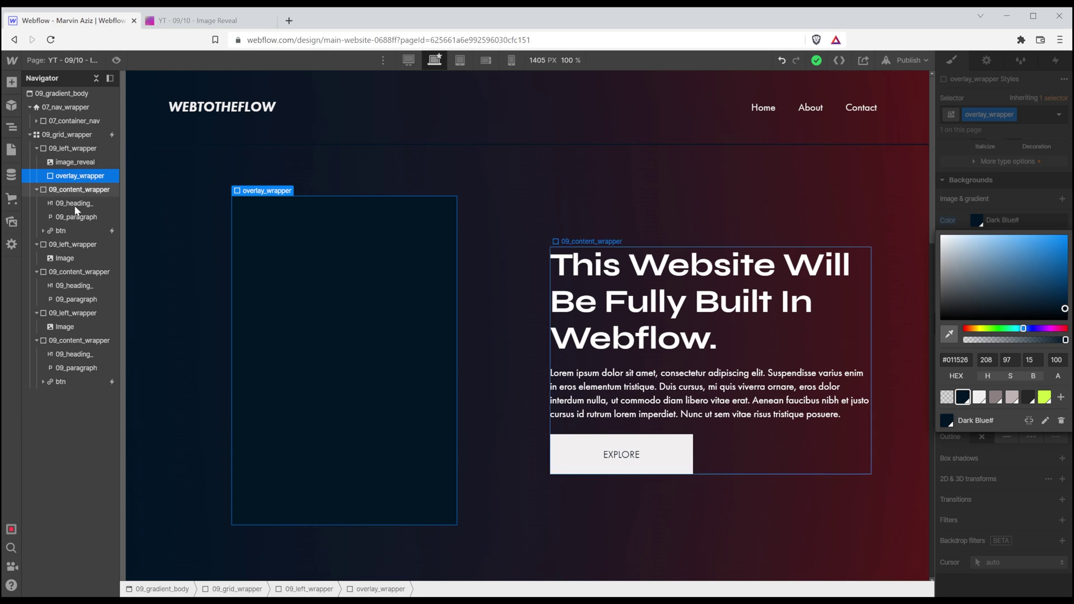
- Paste copies of overlay_wrapper into the second and third 09_left_wrapper blocks
click(68, 246)
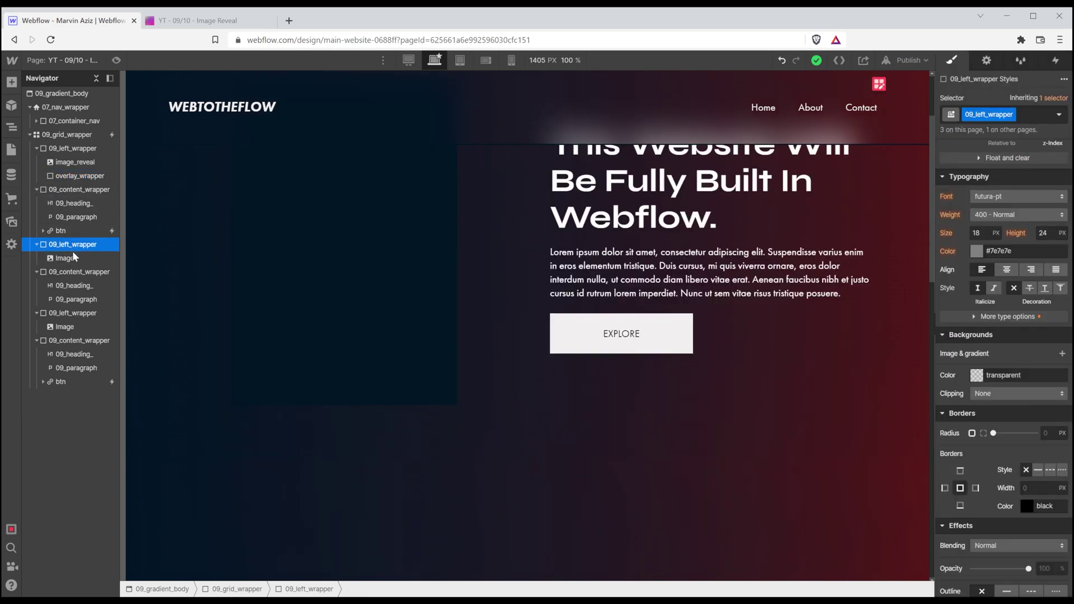
key(ctrl+v)
click(68, 327)
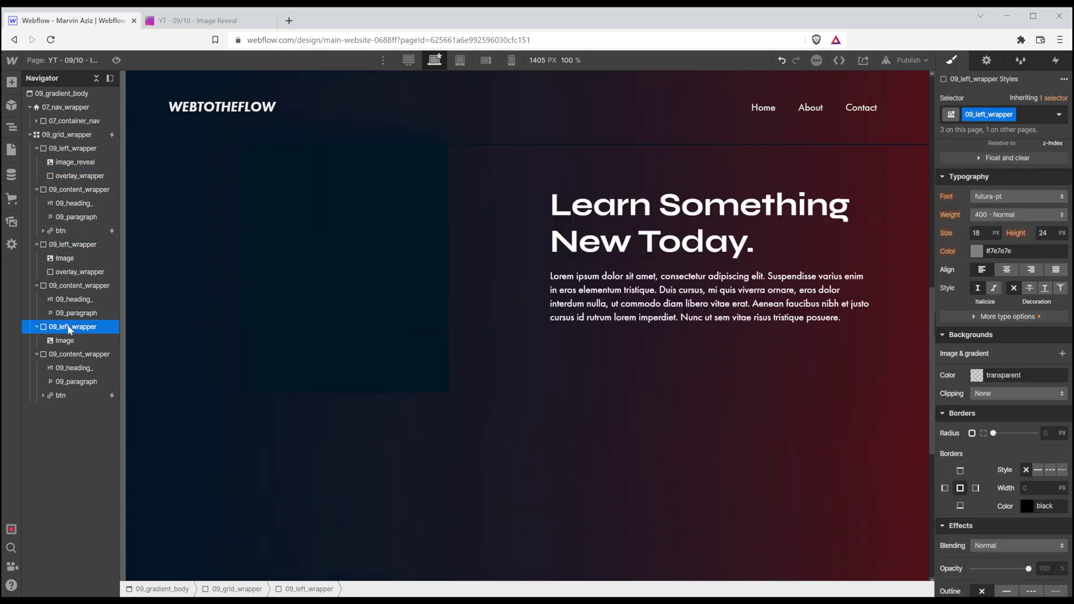
key(ctrl+v)
scroll(350, 352, up, 10)
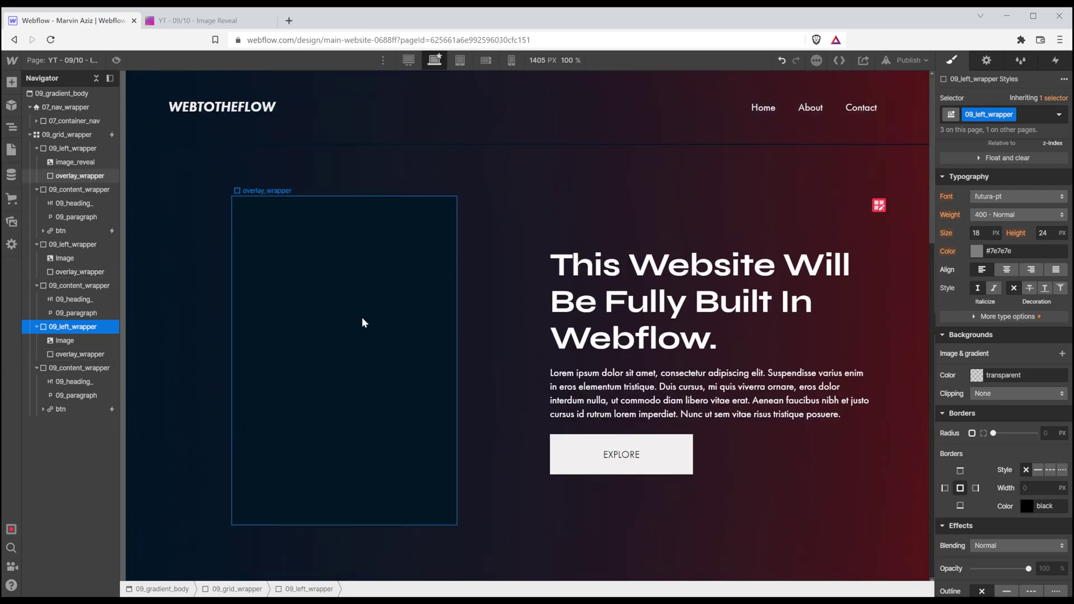
click(80, 175)
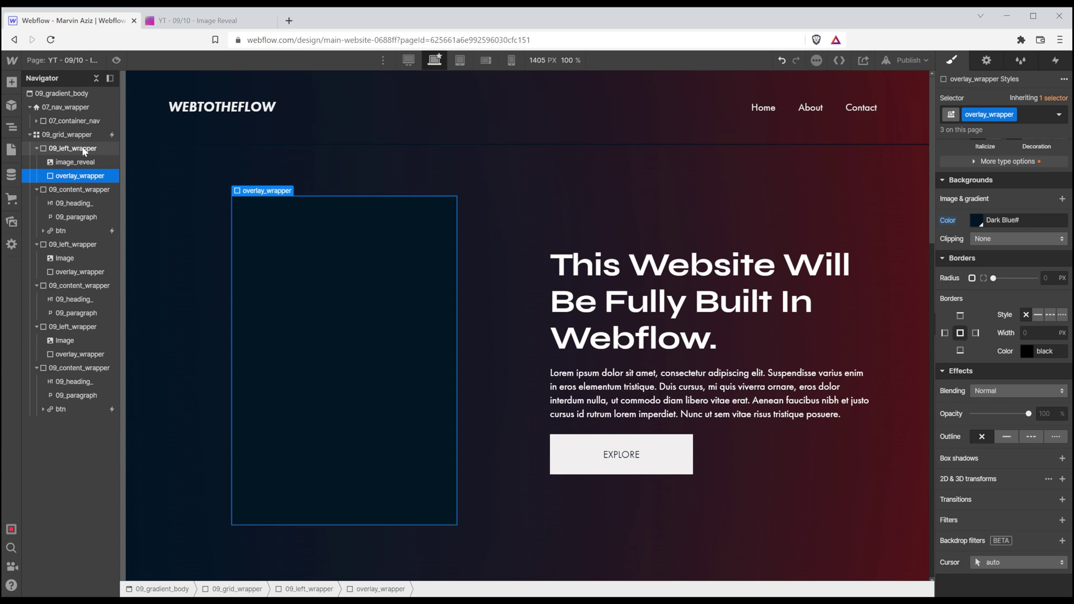
click(84, 149)
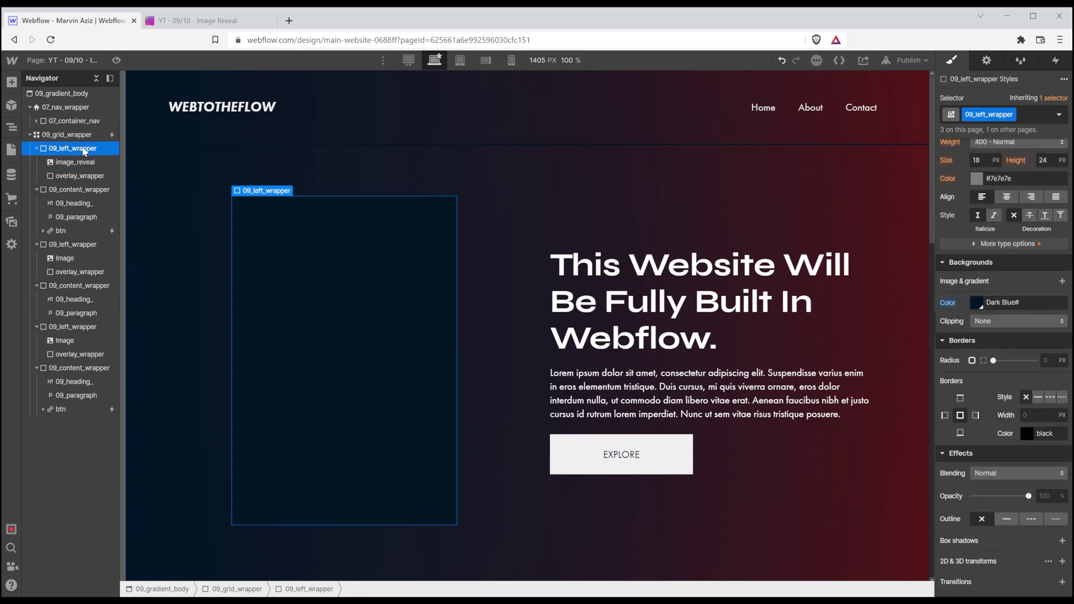
- Add a Scroll into view trigger that starts a new timed animation named 'Overlay Reveal'
click(1053, 63)
click(1065, 98)
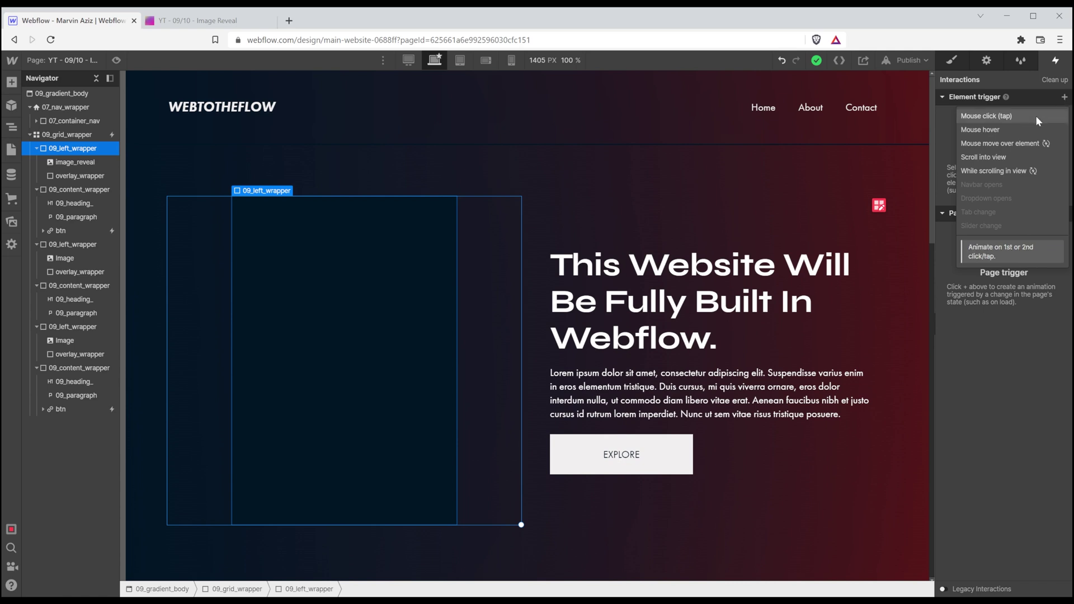
click(1000, 156)
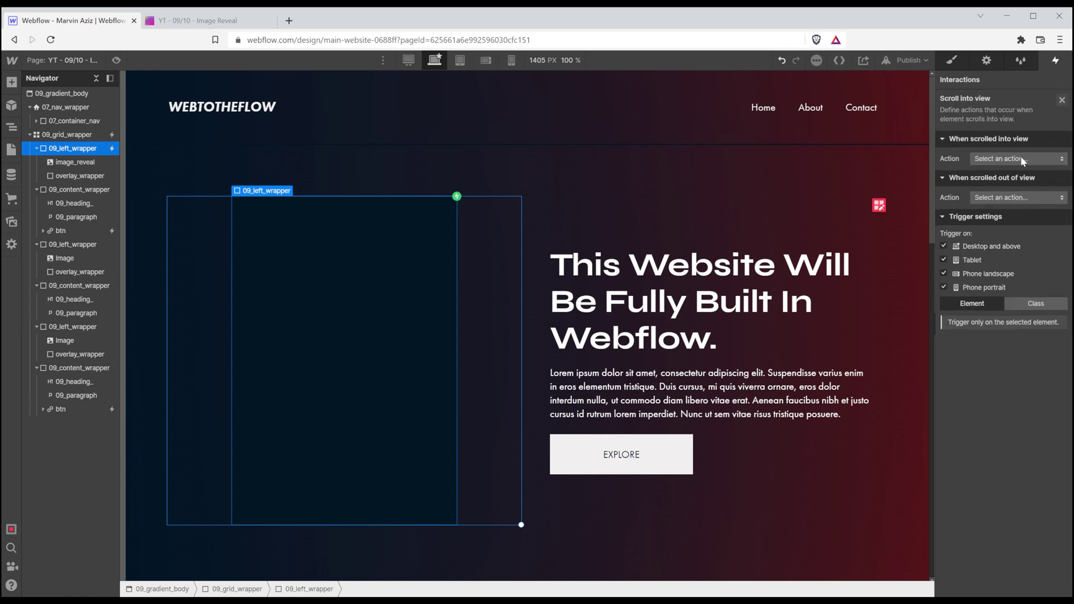
click(1022, 158)
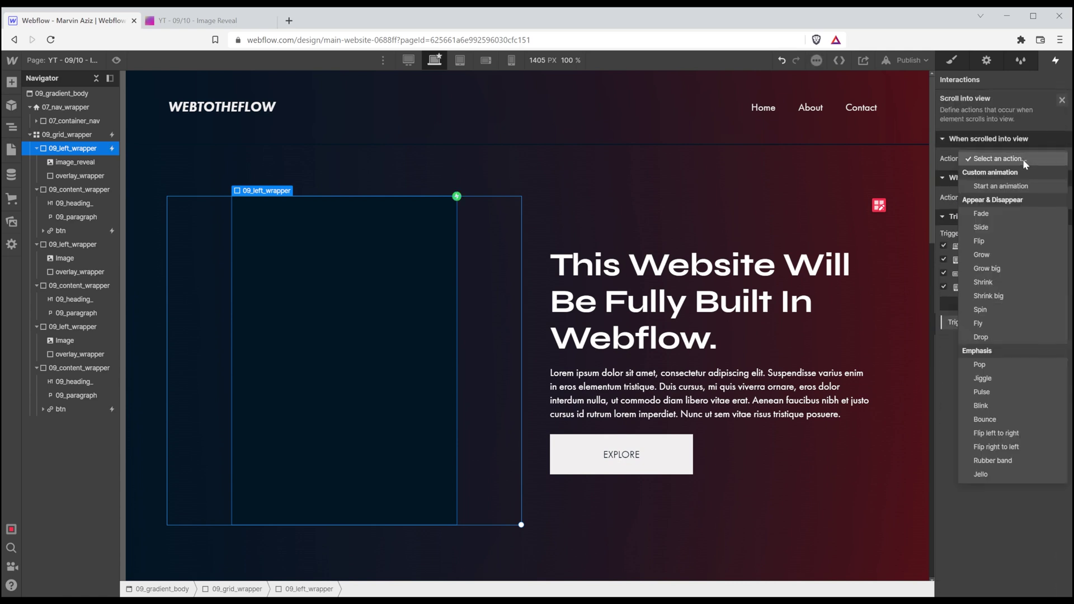
click(1009, 187)
click(1061, 196)
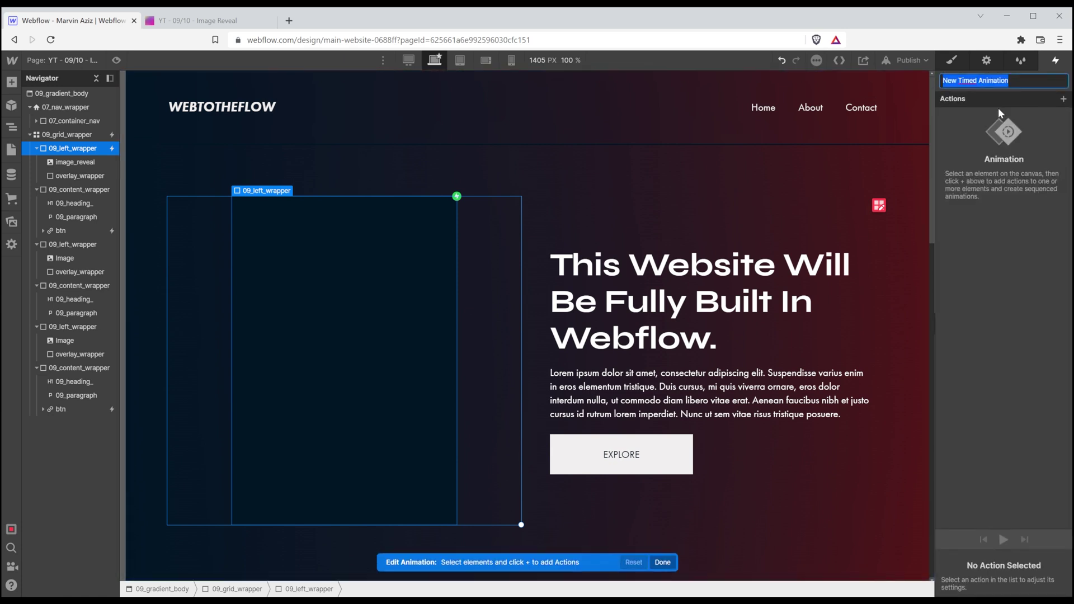
text(Over)
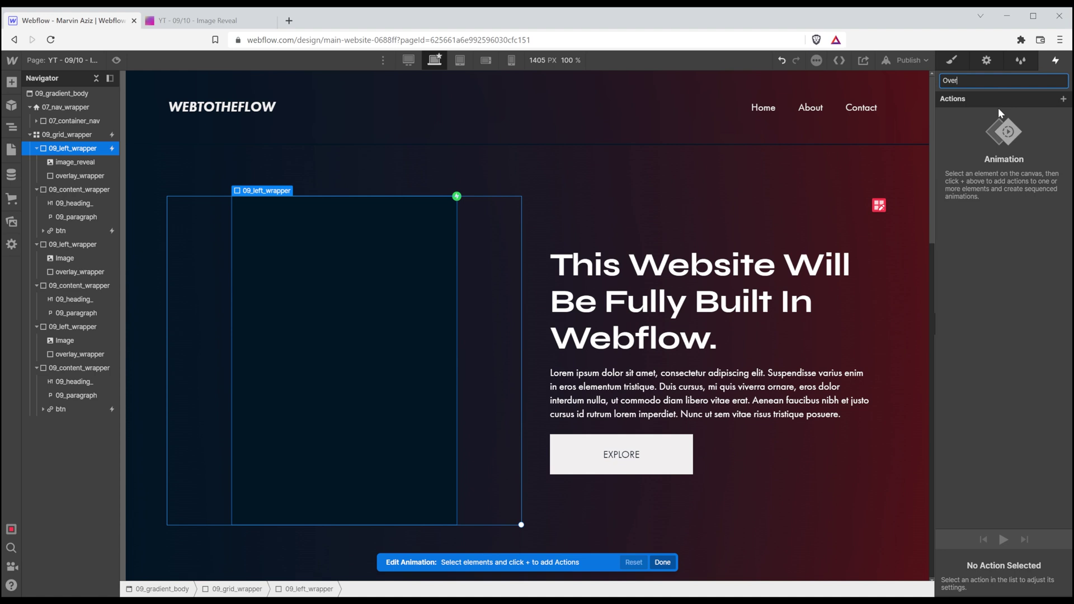
text(lay Reveal)
key(Return)
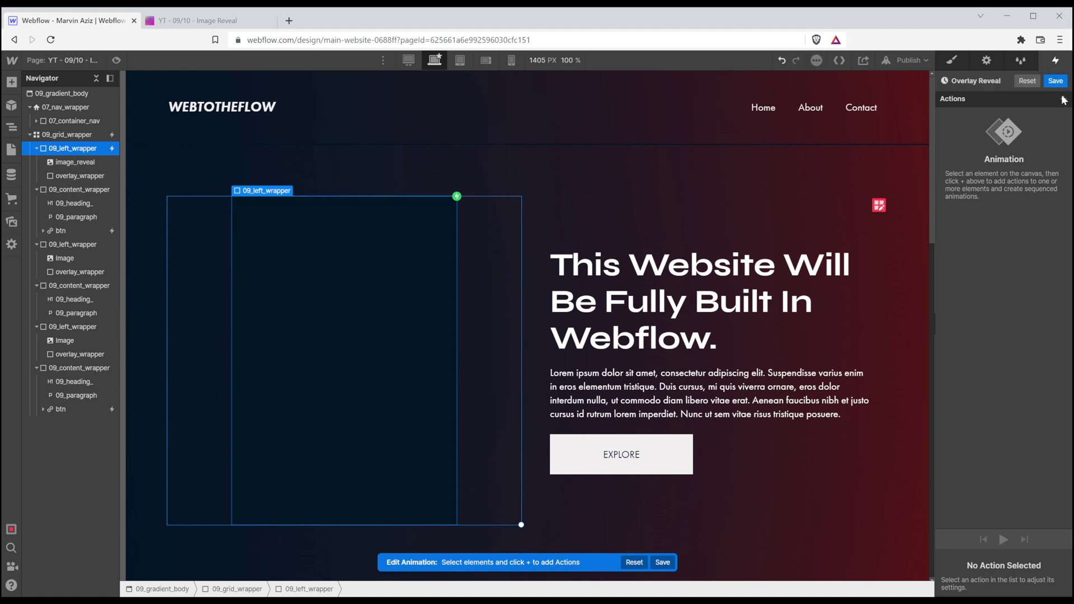
- Animate overlay_wrapper with a 100% height Size initial state, then a duplicate at 0% height
click(67, 176)
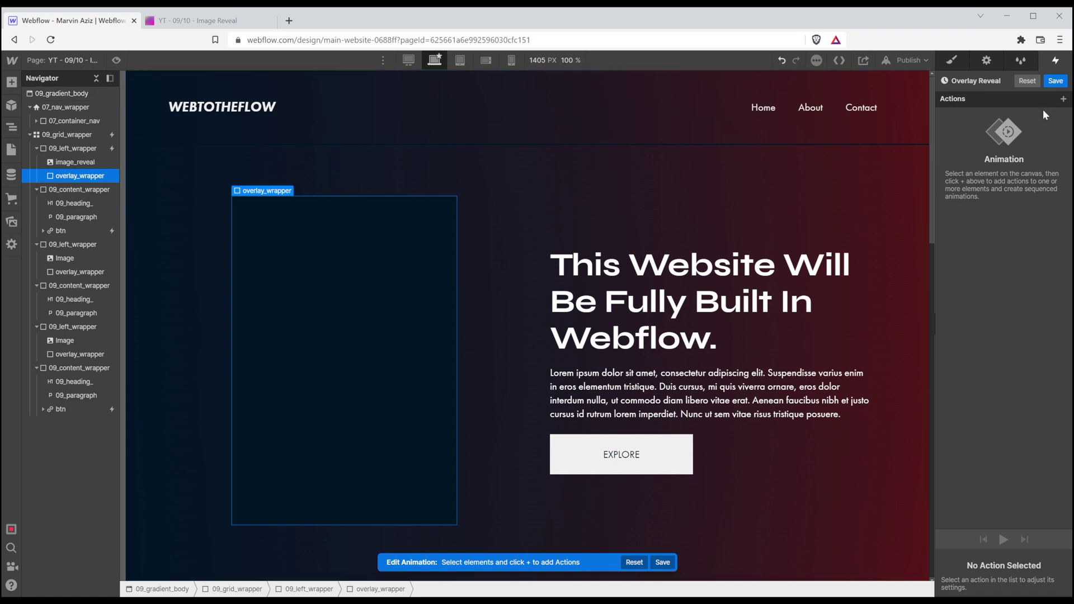
click(1063, 100)
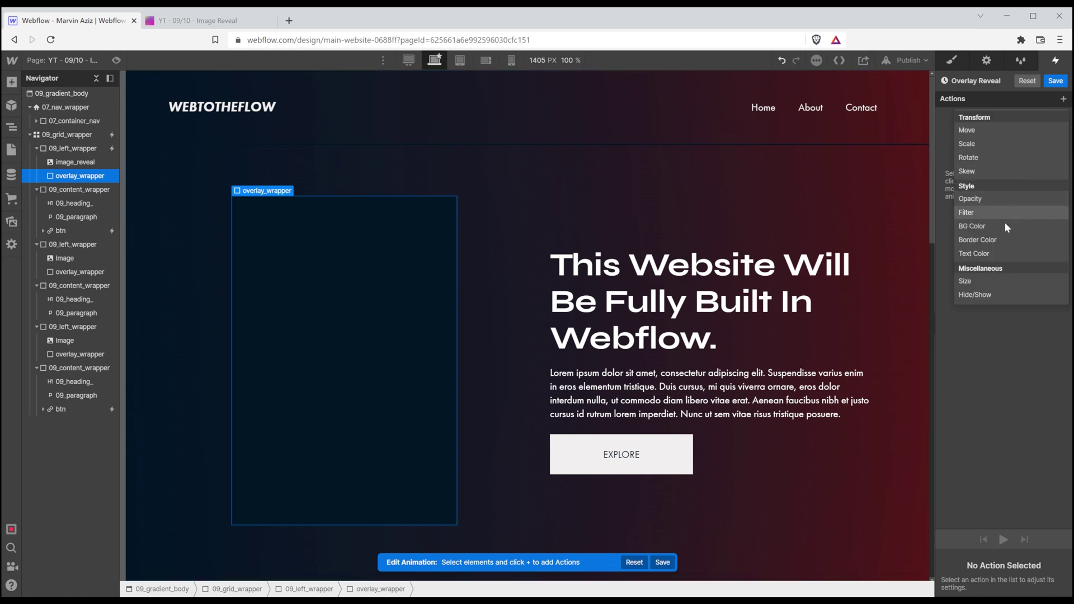
click(985, 280)
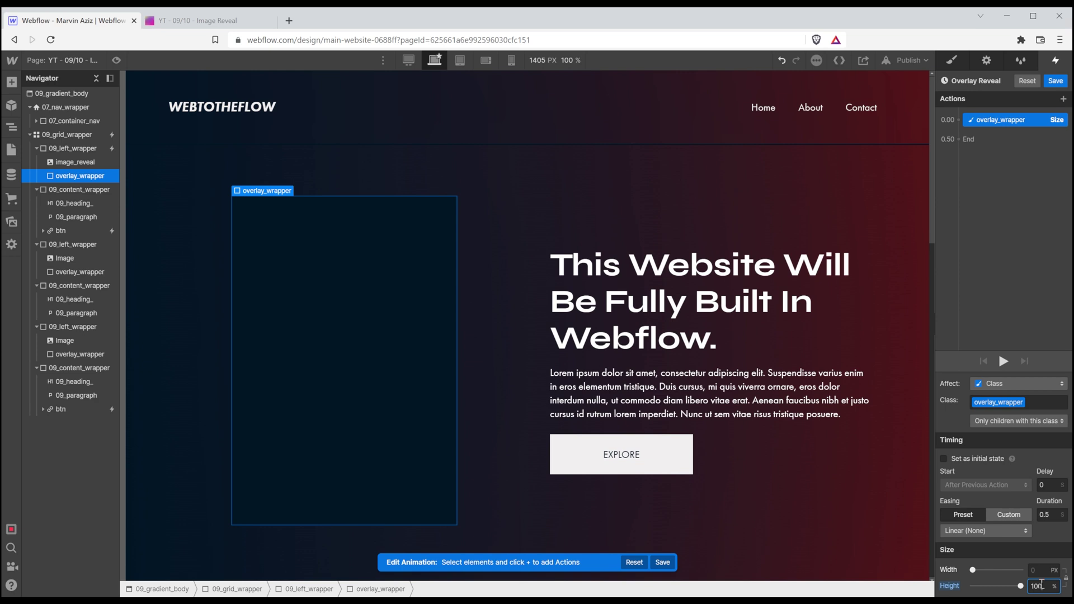
right_click(980, 130)
click(1007, 163)
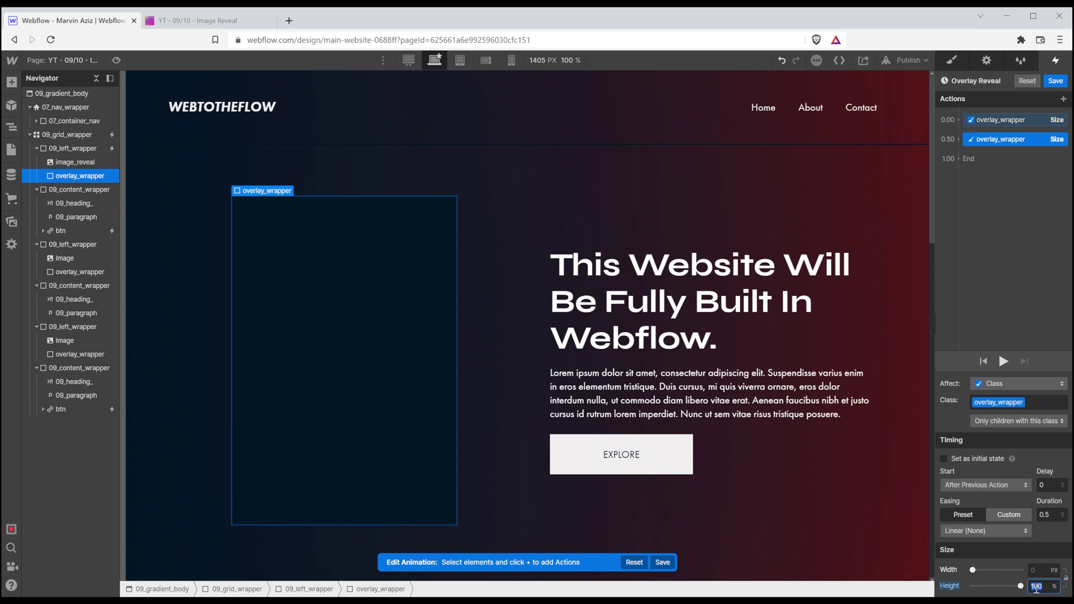
text(0)
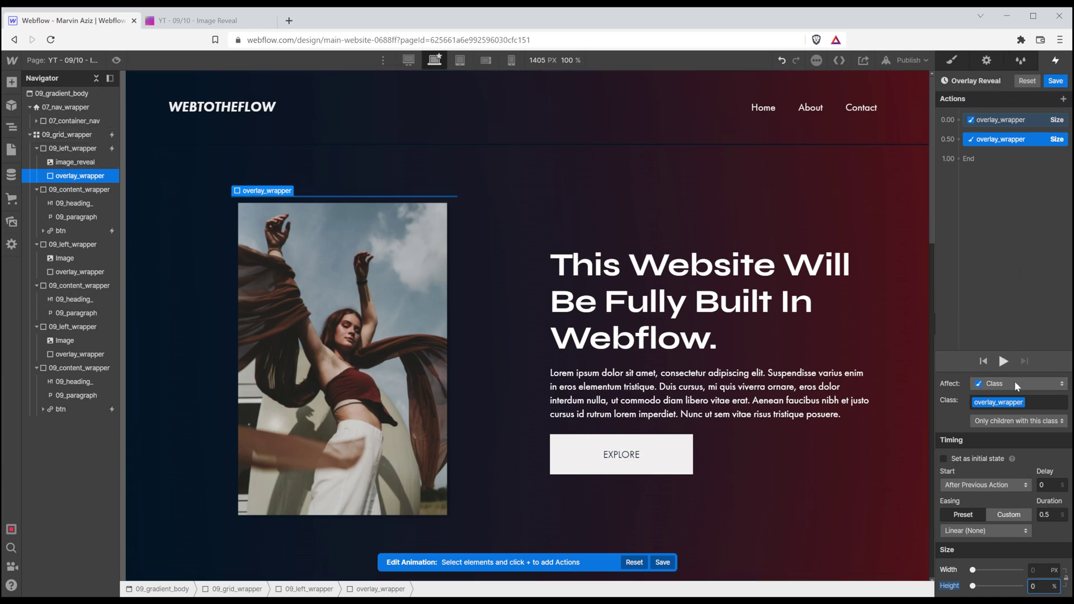
click(1005, 362)
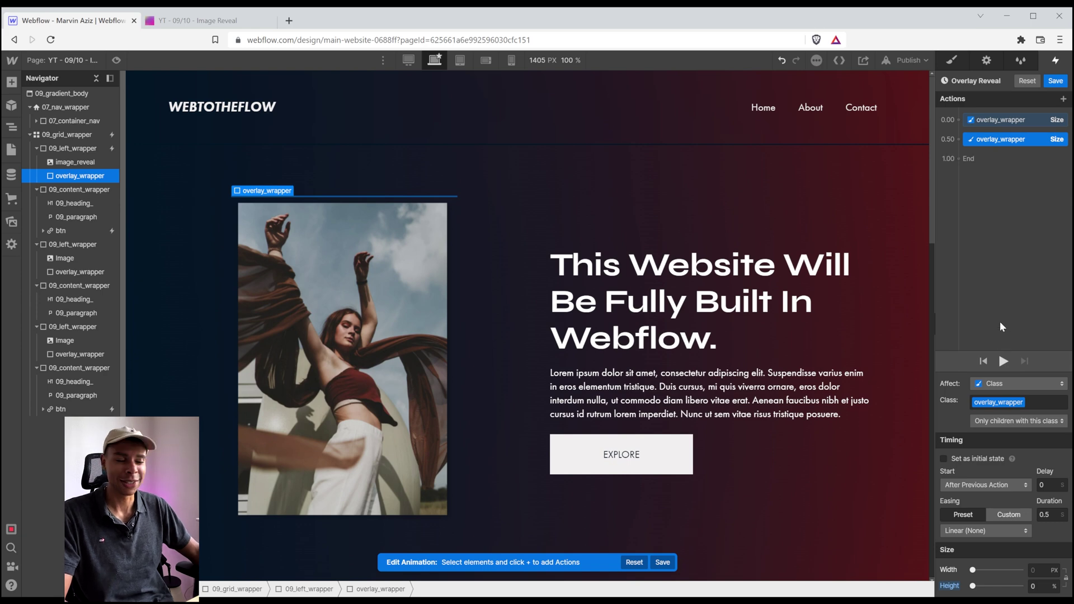
click(999, 119)
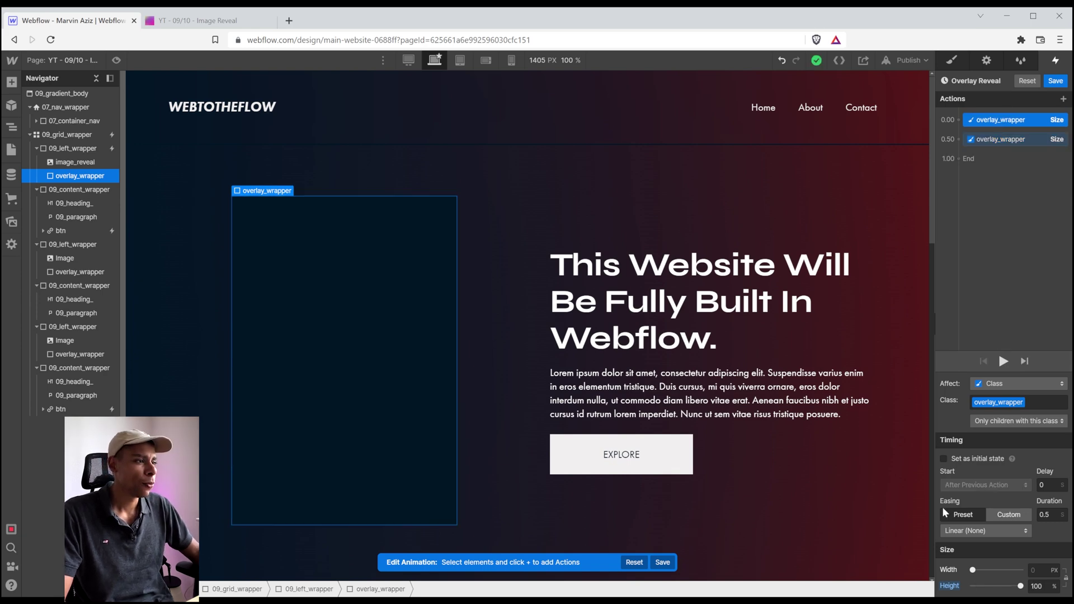
click(975, 456)
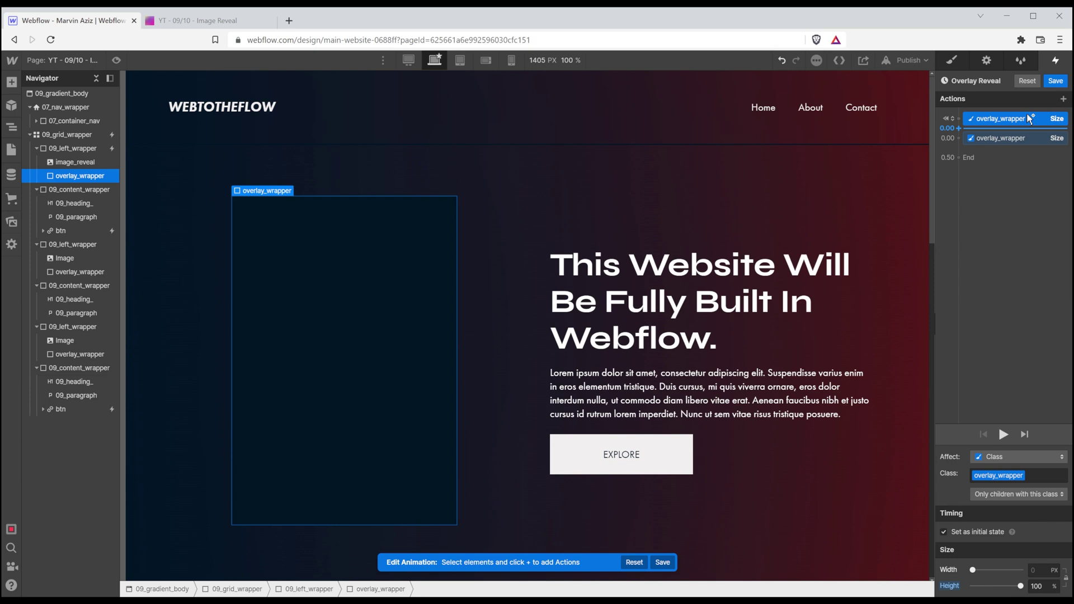
click(1015, 140)
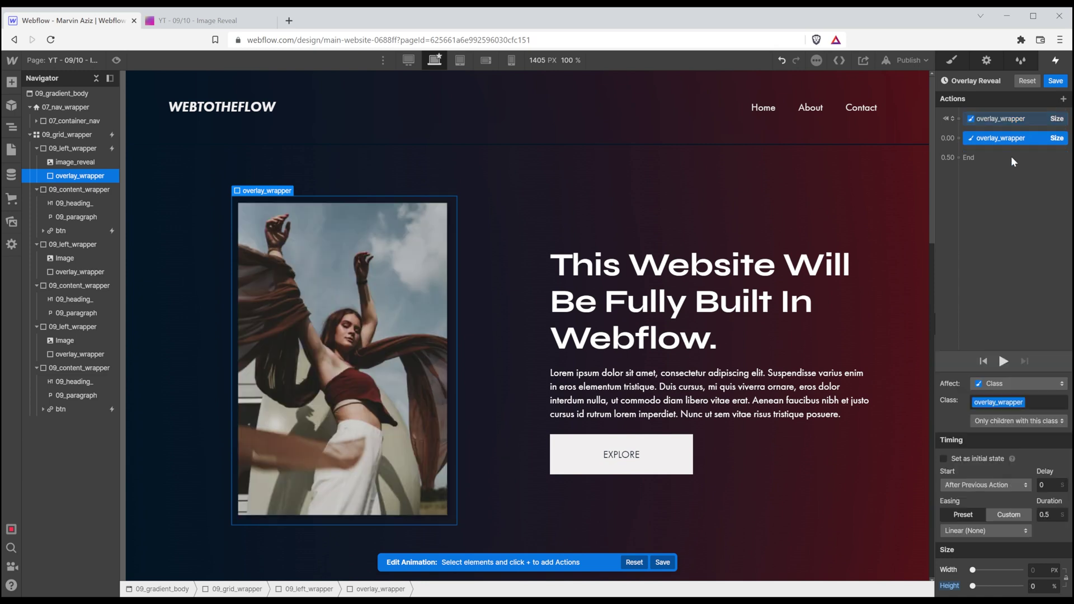
- Give the height-shrink action an Ease In Out Cubic curve with adjusted bezier handles
click(1013, 514)
scroll(755, 441, down, 4)
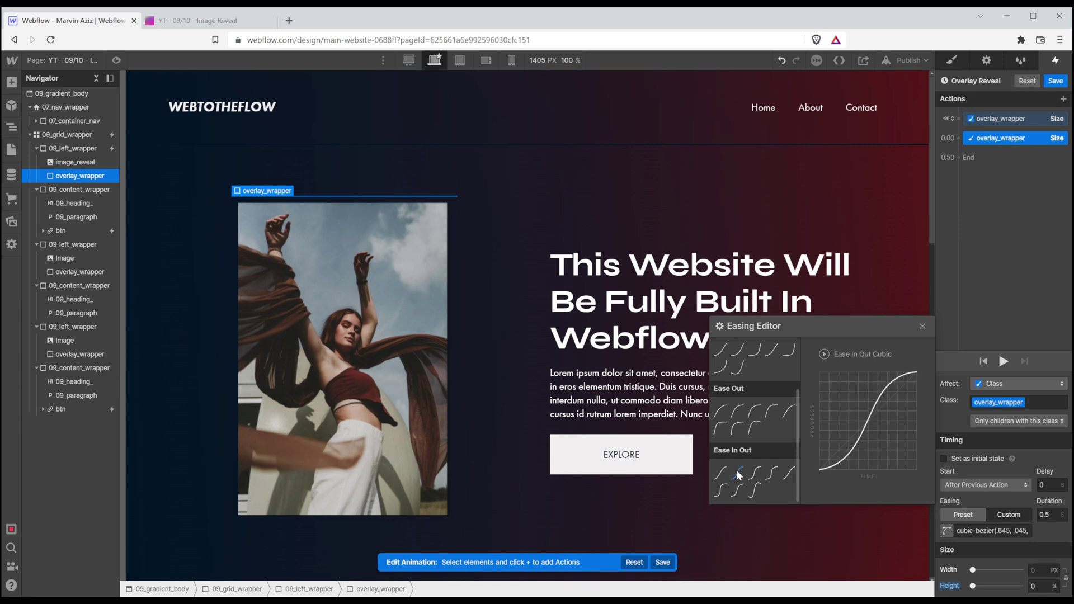
click(738, 474)
mouse_move(890, 418)
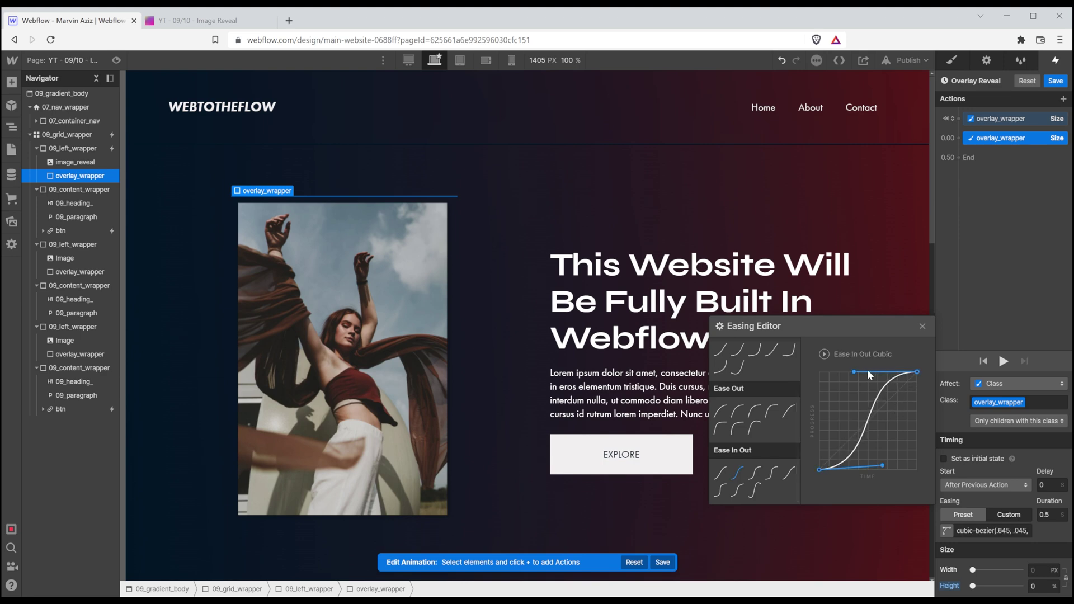
drag(855, 372, 855, 386)
click(1001, 364)
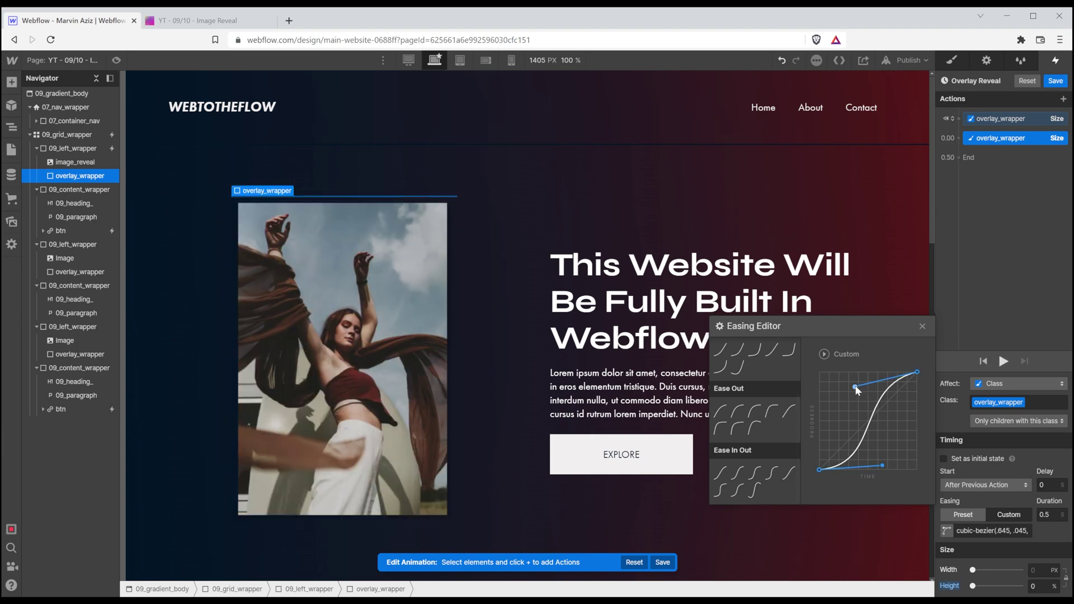
drag(856, 387, 855, 366)
click(1004, 362)
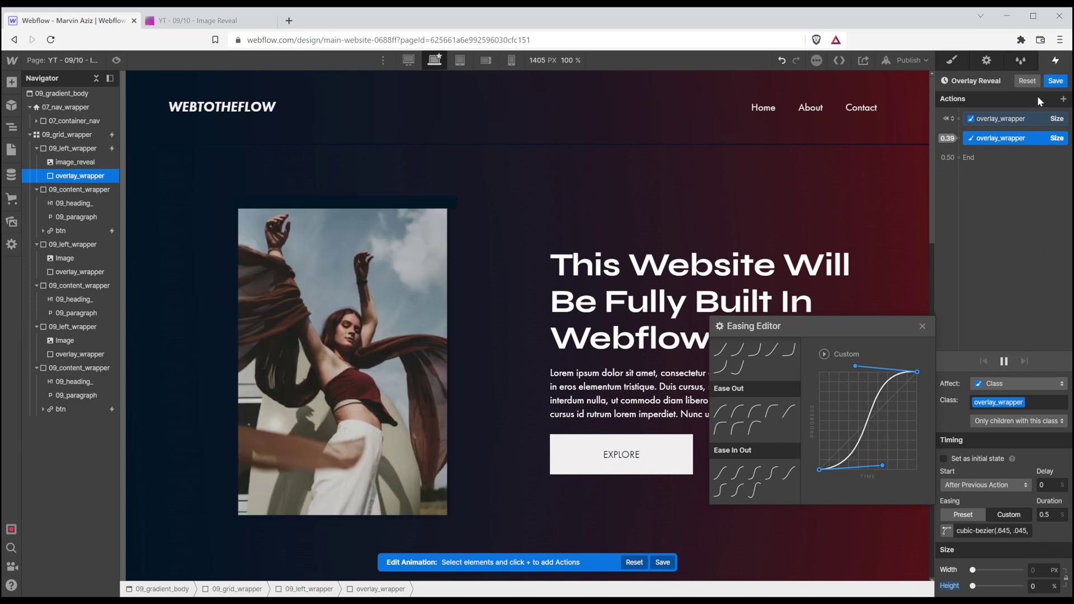
click(1055, 81)
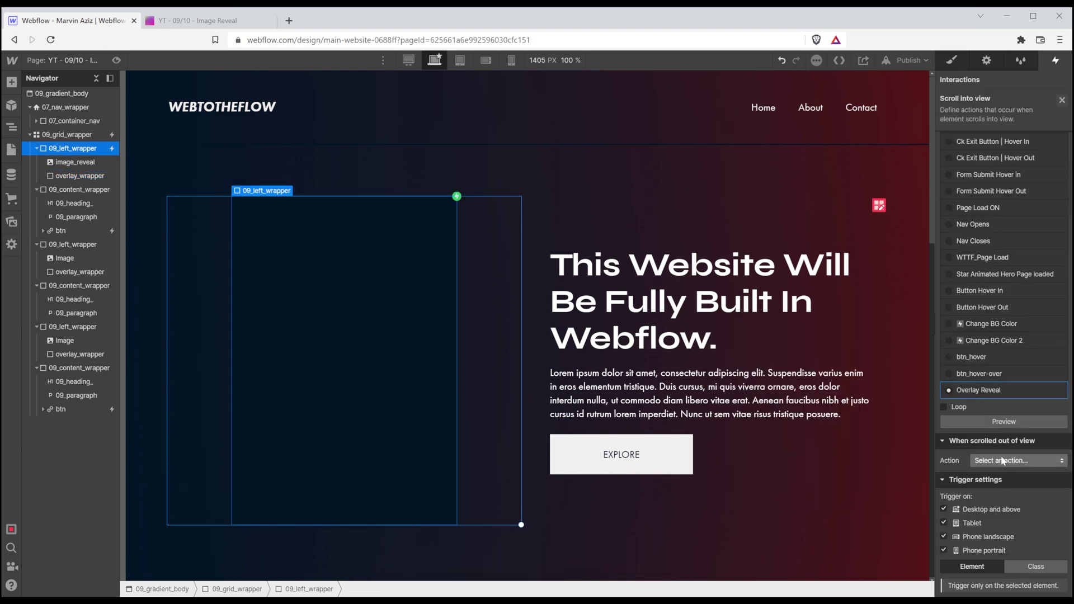
- On scroll out of view, start a duplicate of Overlay Reveal renamed 'Overlay Reveal Scroll Out'
click(1002, 460)
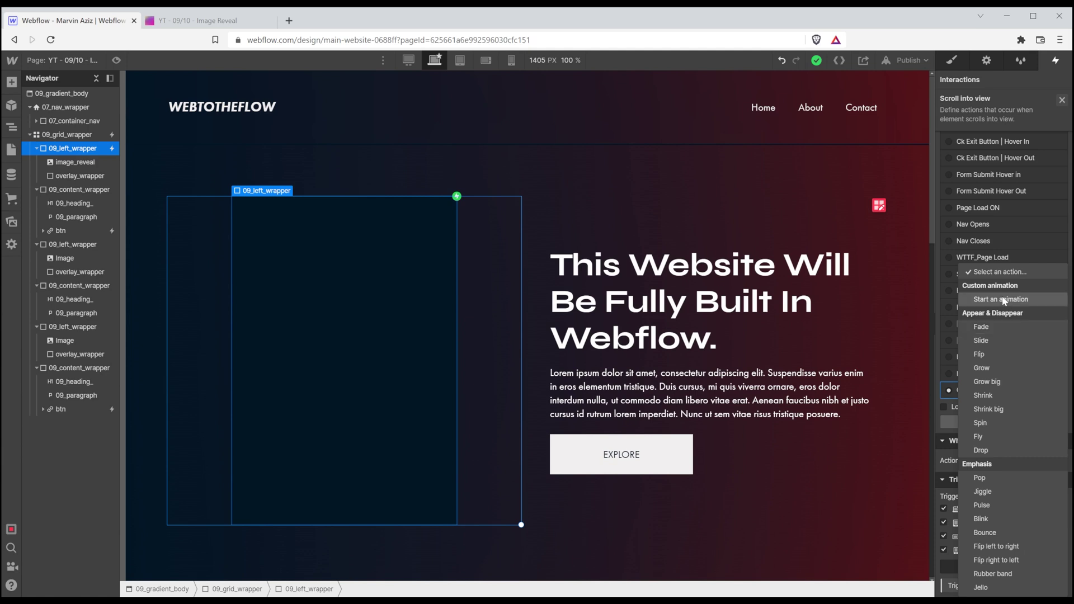
click(1003, 300)
click(988, 476)
scroll(999, 489, down, 3)
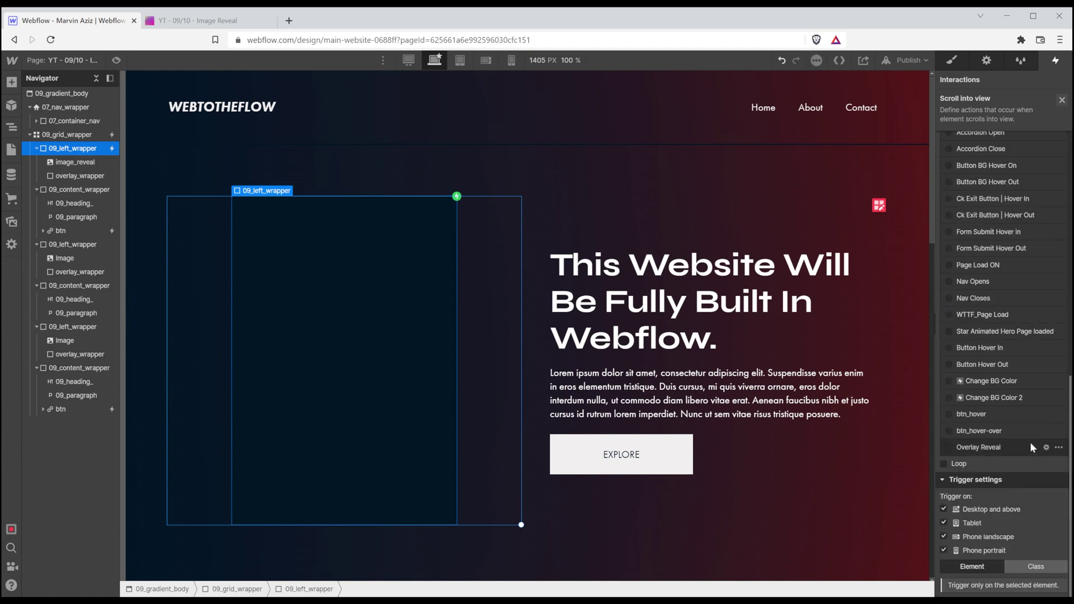
click(1059, 448)
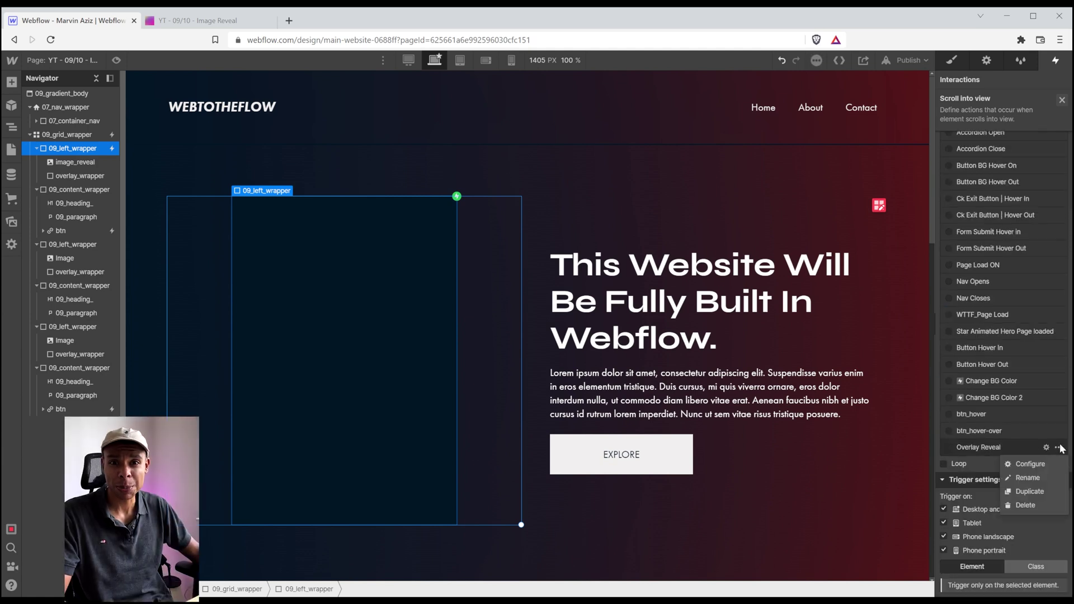
click(1043, 490)
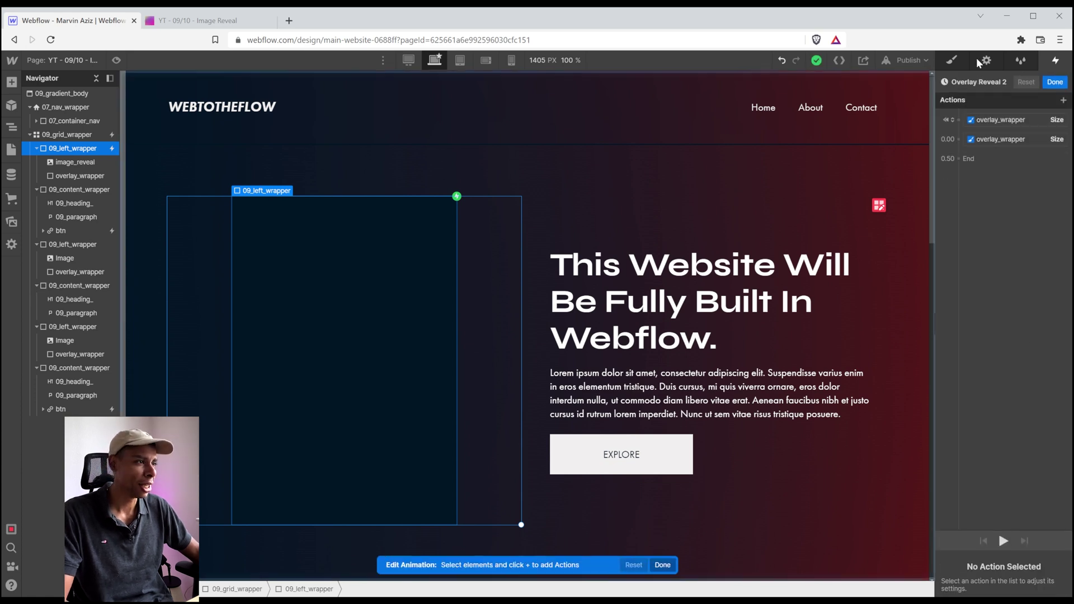
click(994, 83)
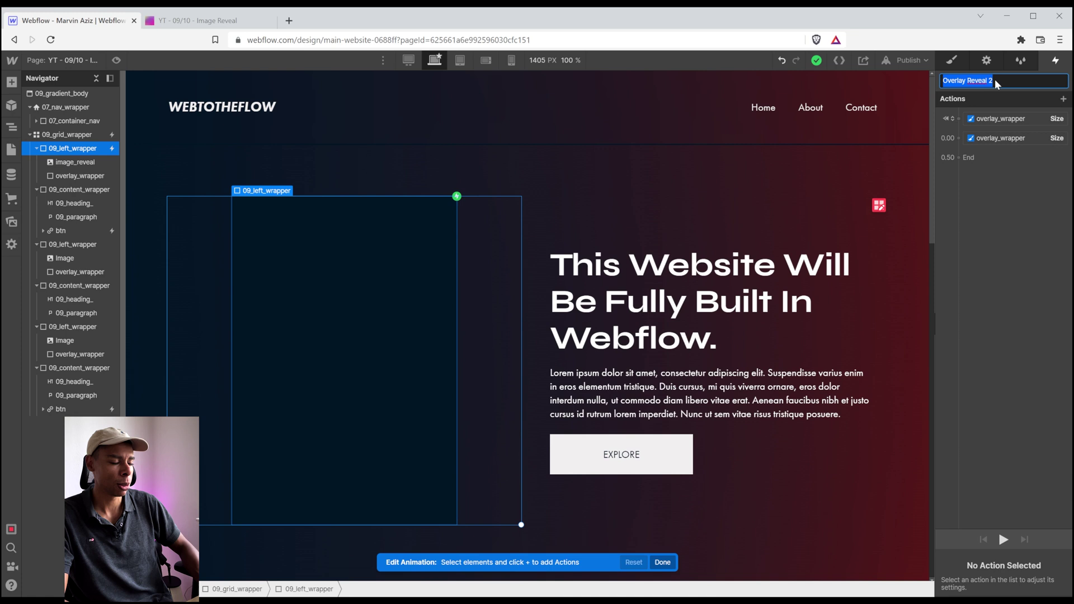
text(Overlay Reveal )
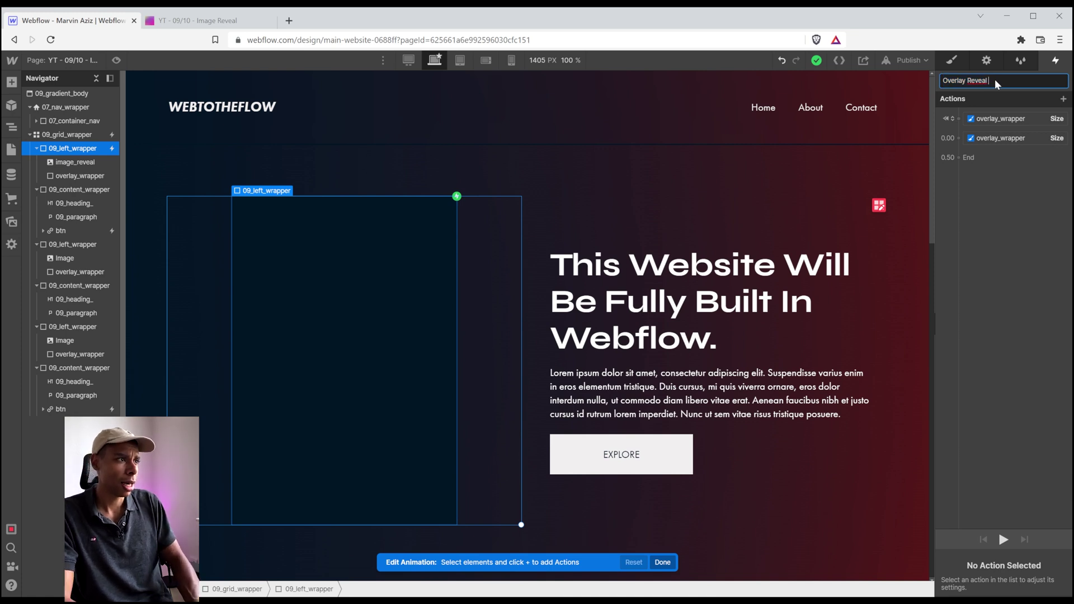
text(Scroll Out)
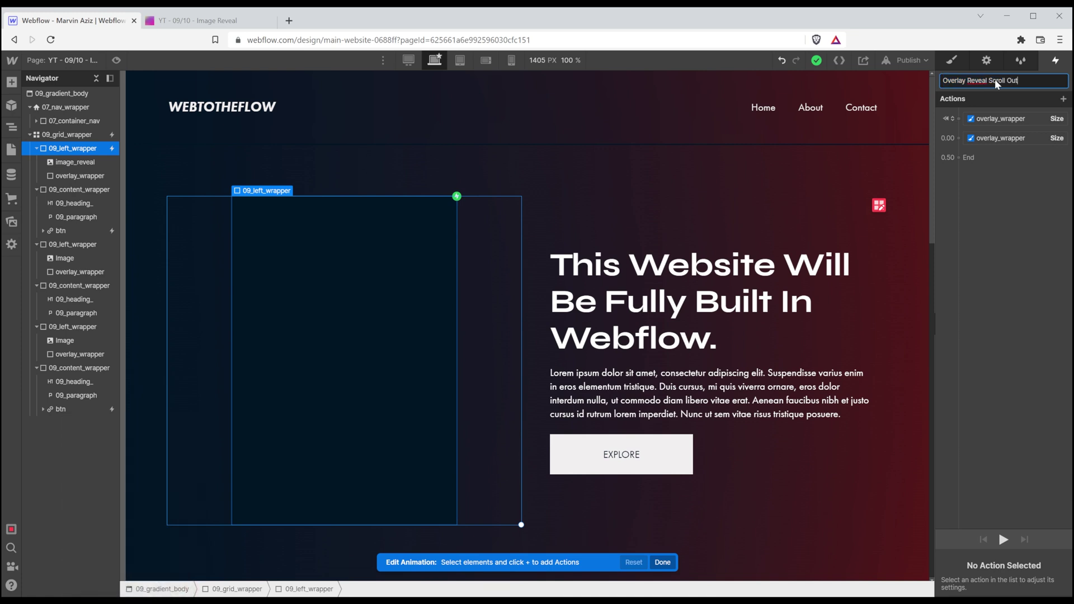
key(Return)
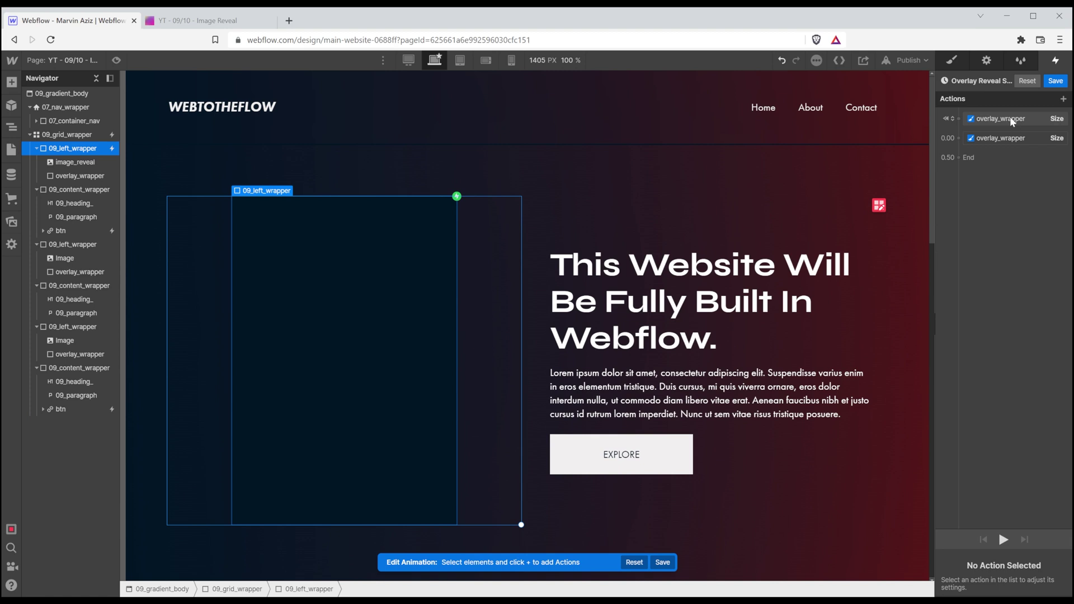
- Delete its initial-state action and set overlay height to 100% with 0.2s duration
click(1011, 120)
right_click(1011, 119)
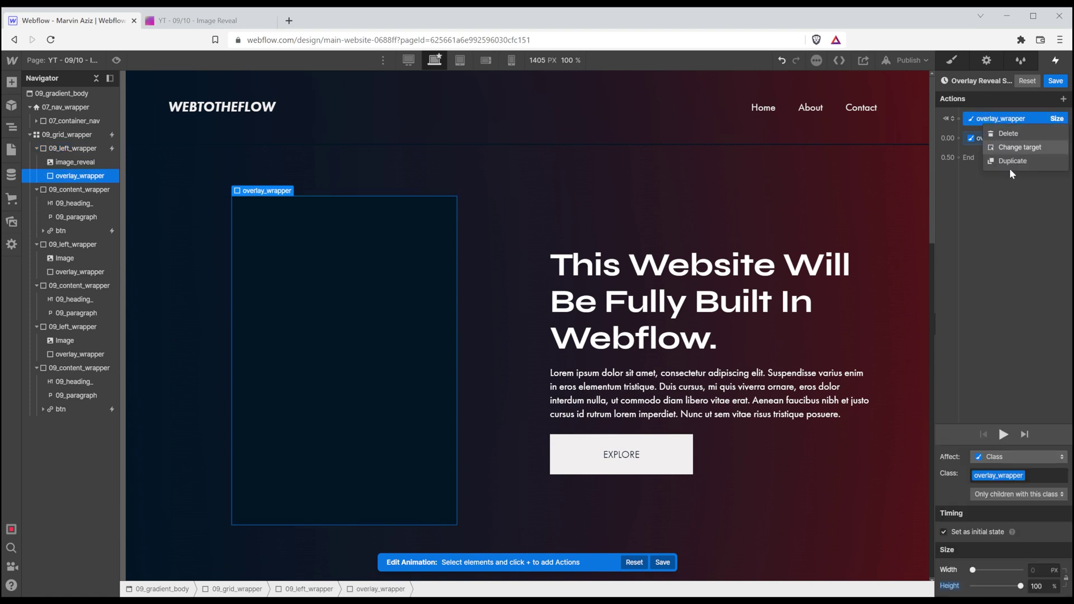
click(1010, 134)
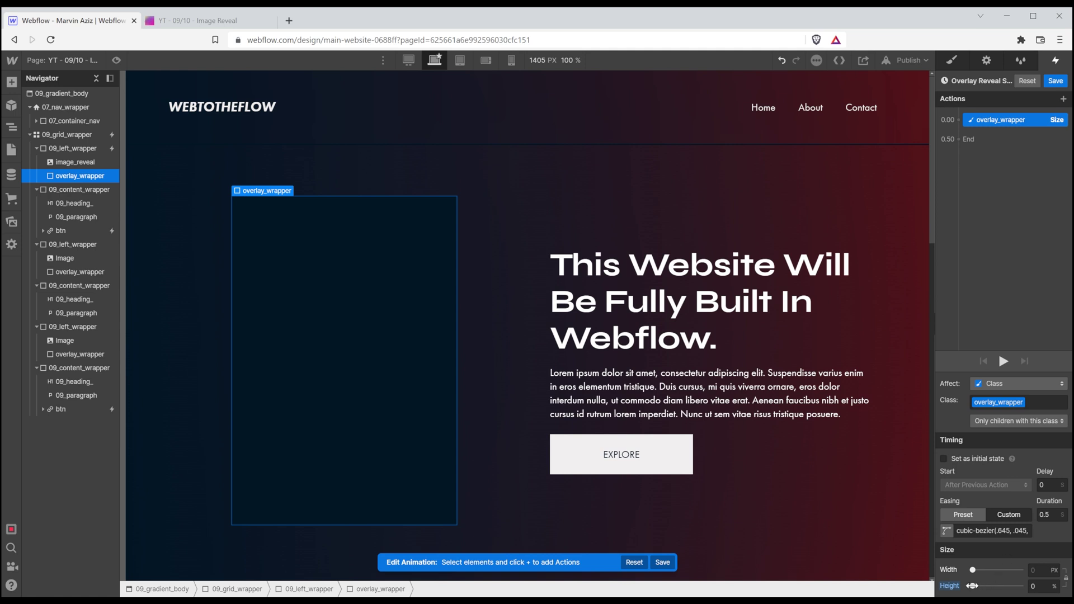
drag(972, 586, 1021, 586)
click(1050, 513)
text(0.2)
click(1002, 363)
- Raise the scroll-into-view trigger offset to 30% and preview the hero photo reveal
click(1056, 81)
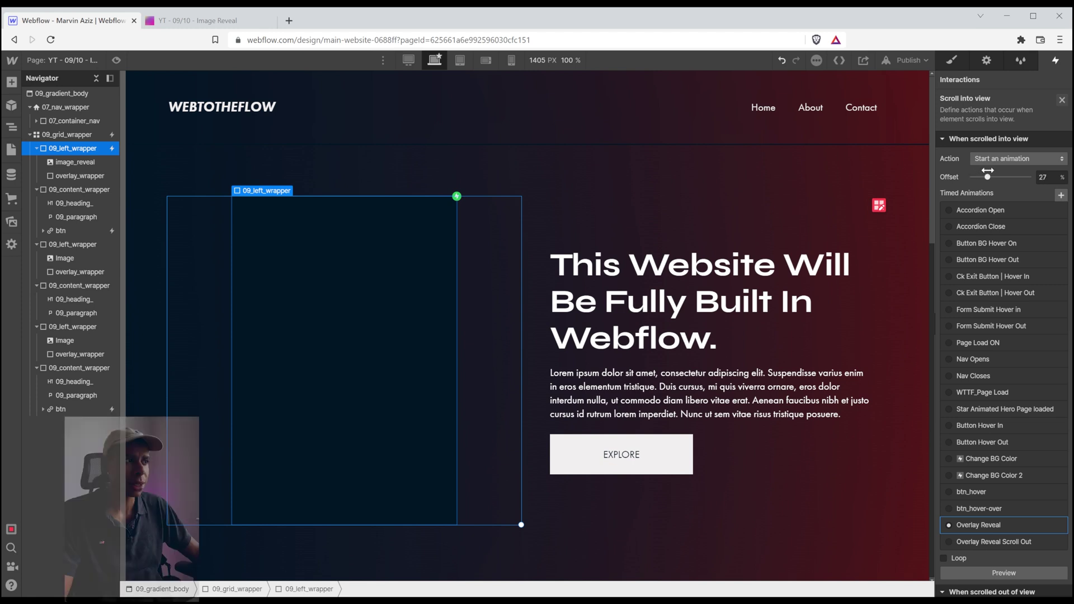
drag(988, 171, 989, 170)
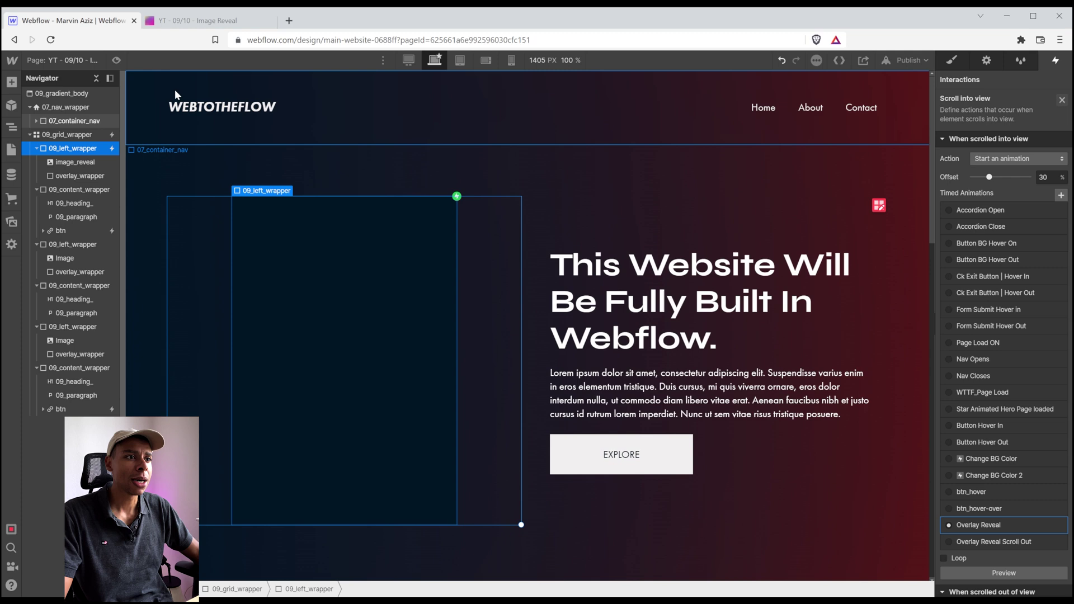
click(115, 60)
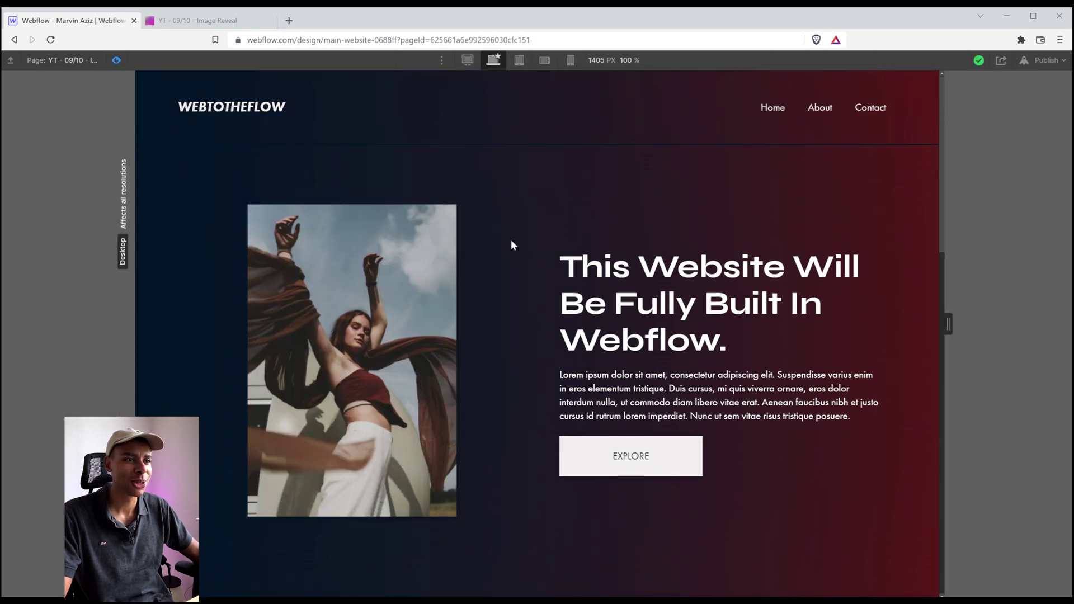
scroll(549, 245, up, 5)
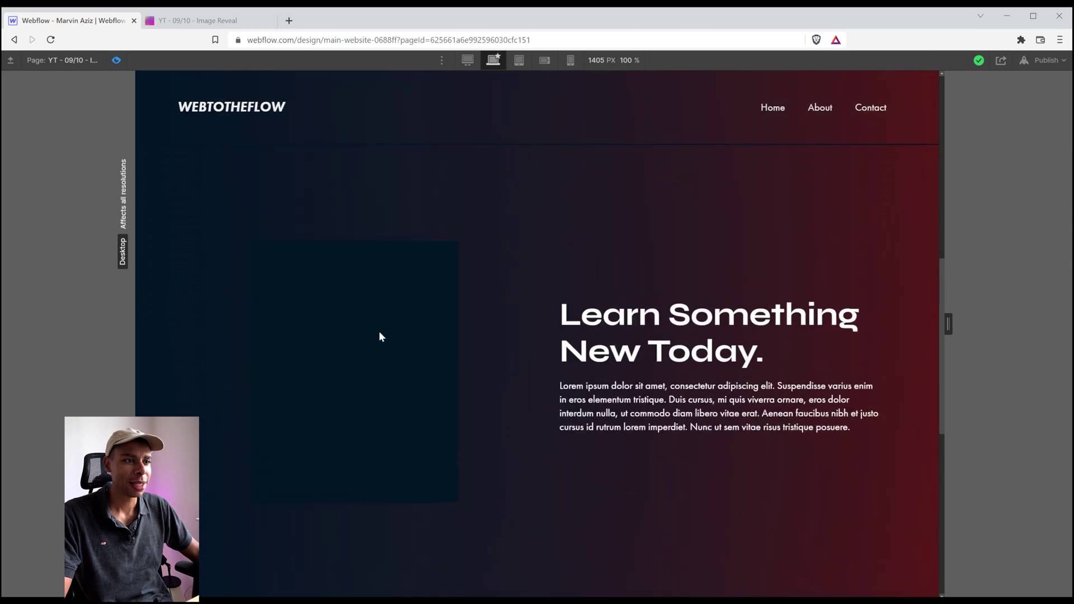
scroll(554, 309, up, 5)
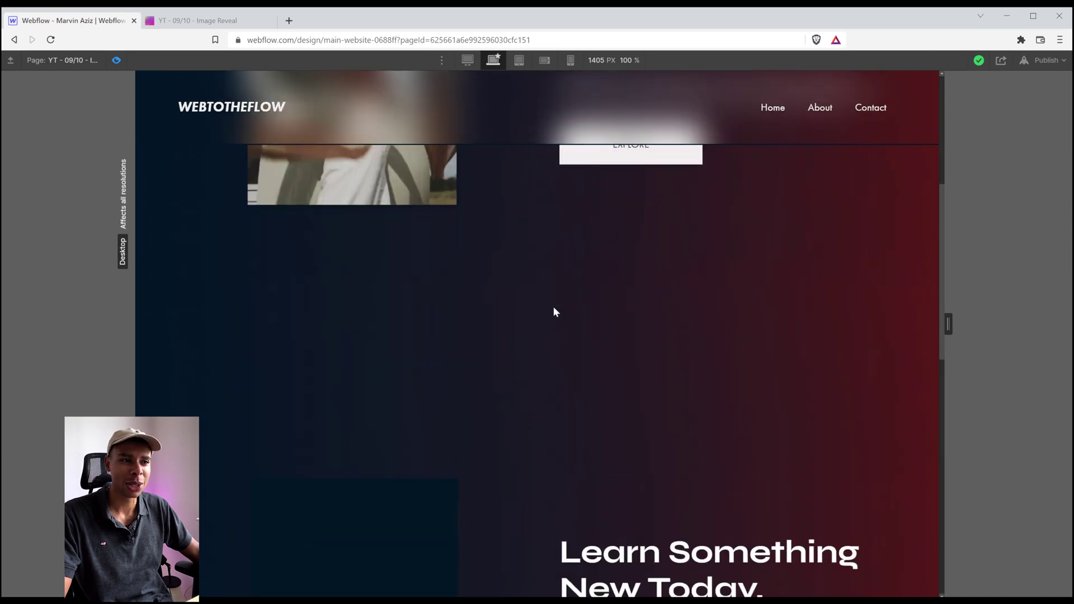
click(116, 61)
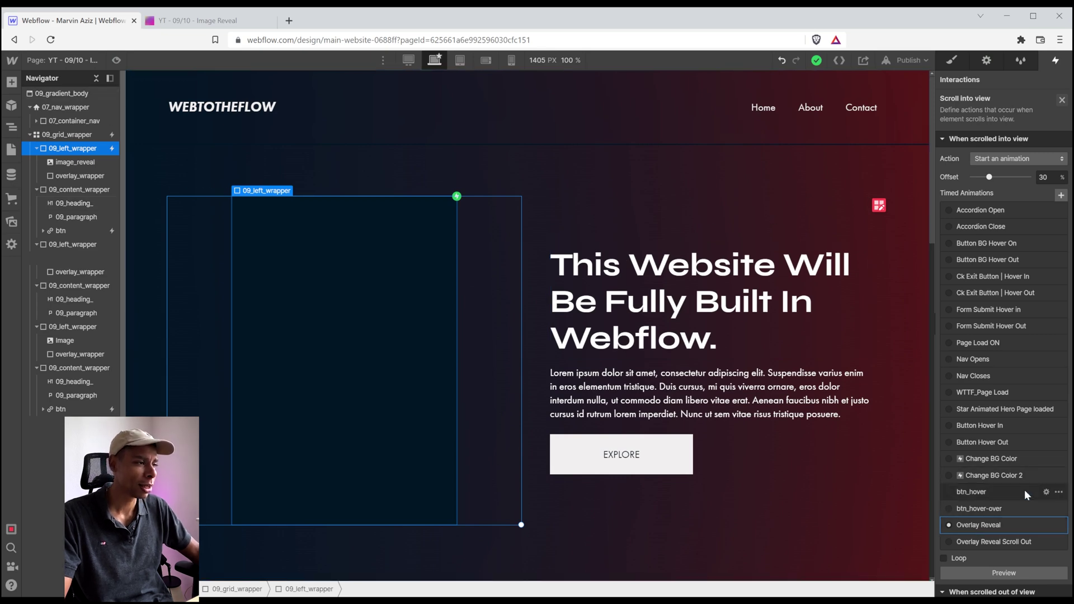
- Switch the trigger from Element to the 09_left_wrapper Class
scroll(1024, 489, down, 3)
scroll(1025, 489, down, 6)
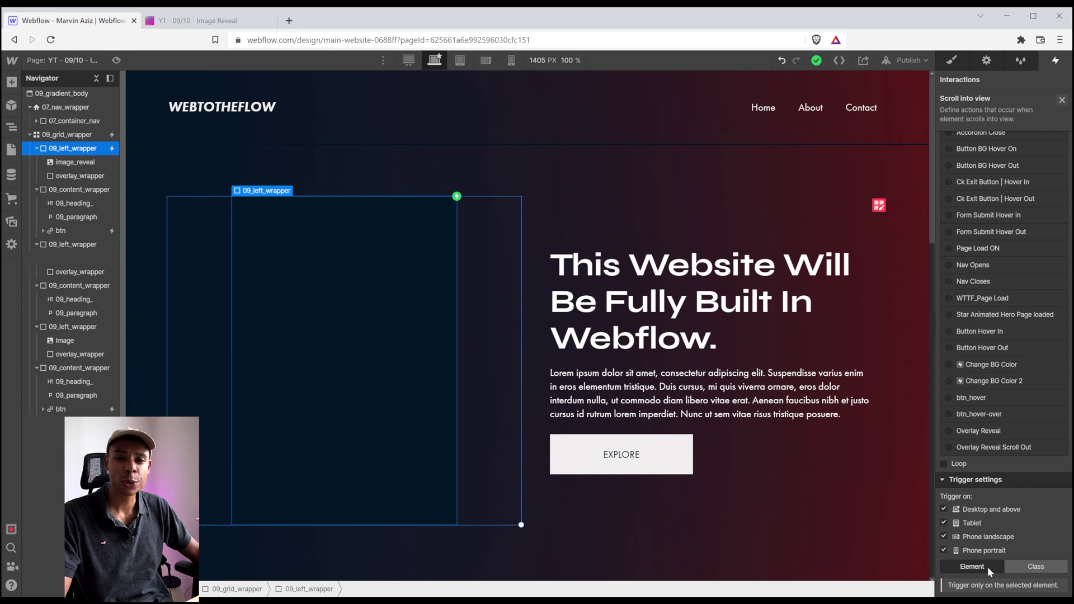
click(1035, 567)
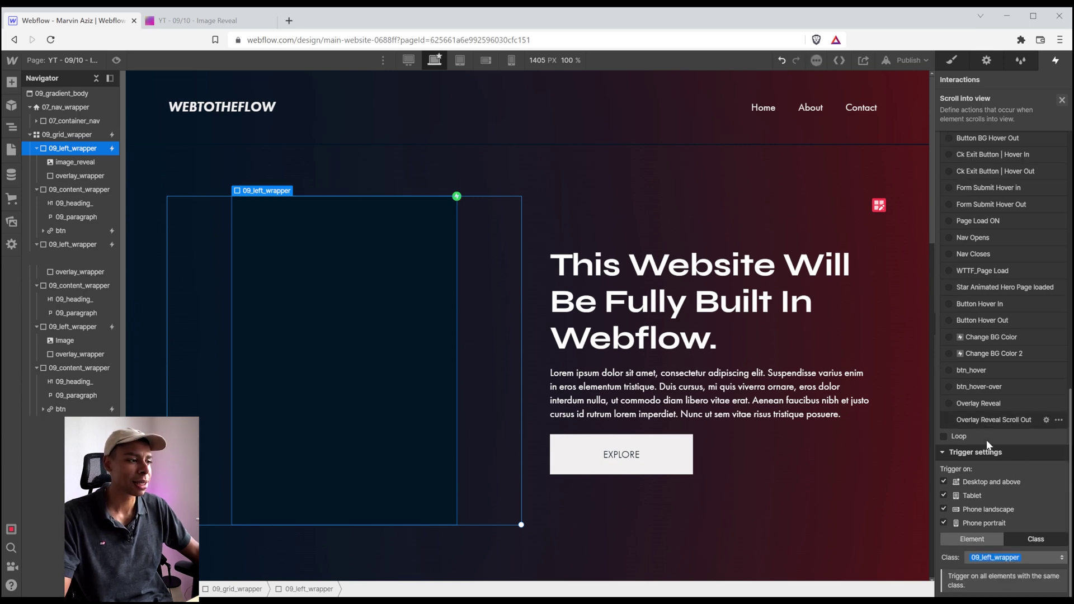
scroll(985, 414, up, 5)
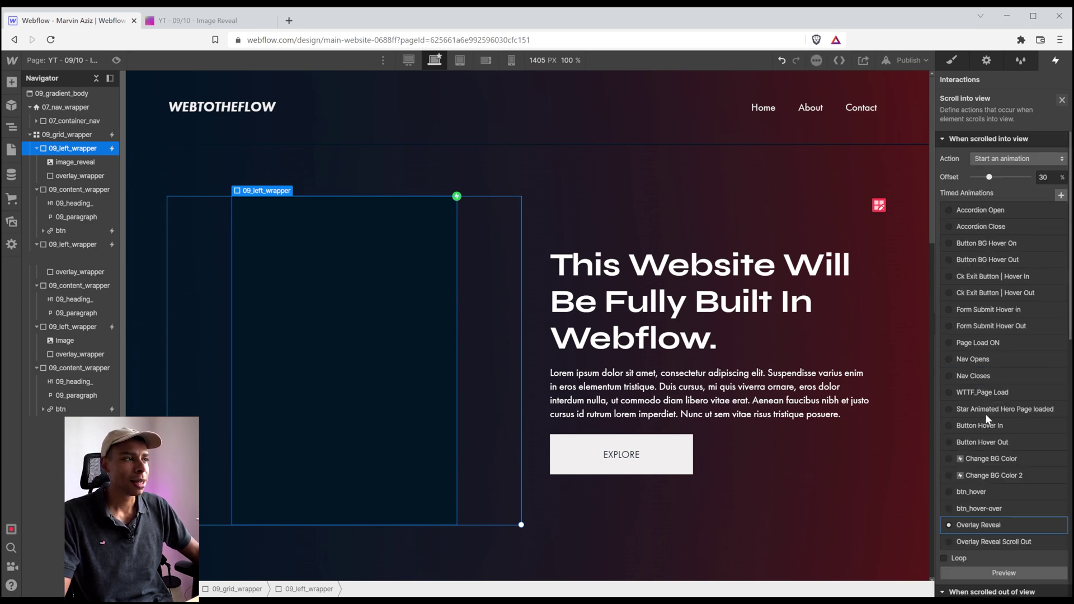
scroll(996, 223, down, 5)
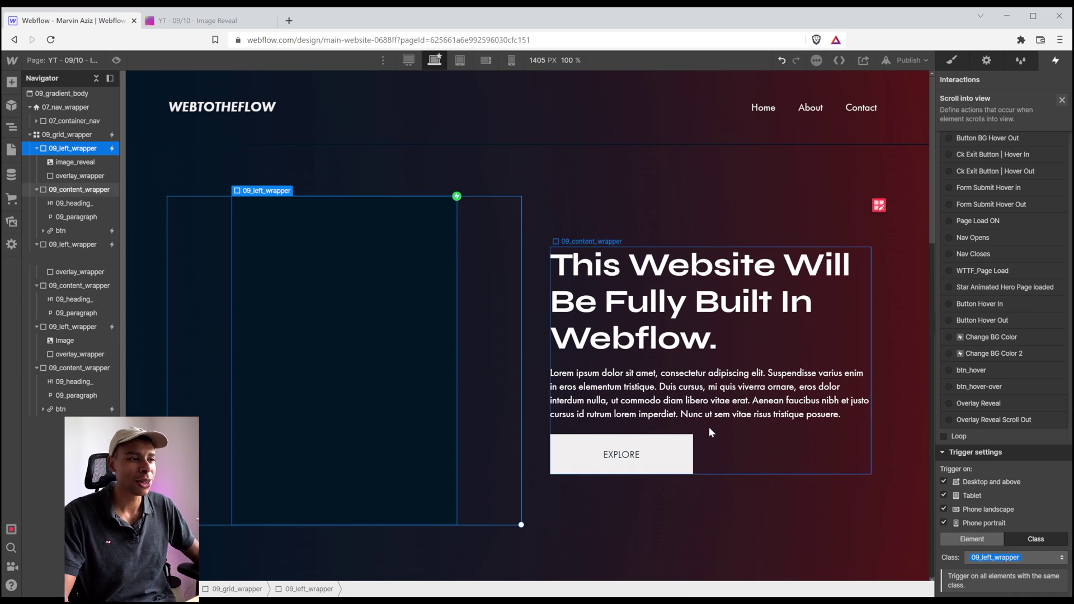
scroll(709, 428, down, 5)
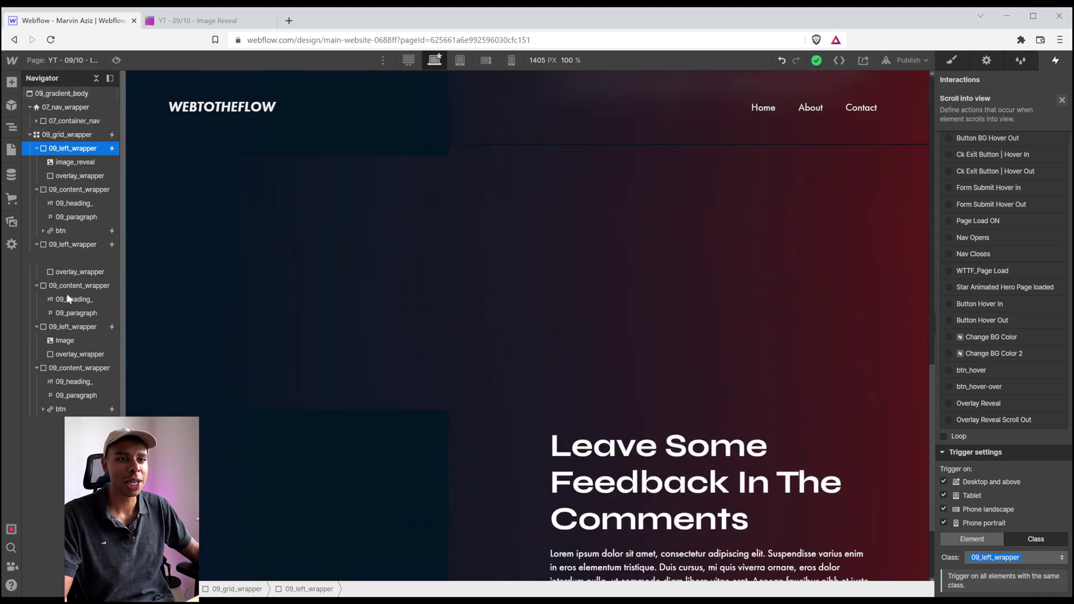
scroll(1016, 456, up, 5)
scroll(1016, 455, up, 2)
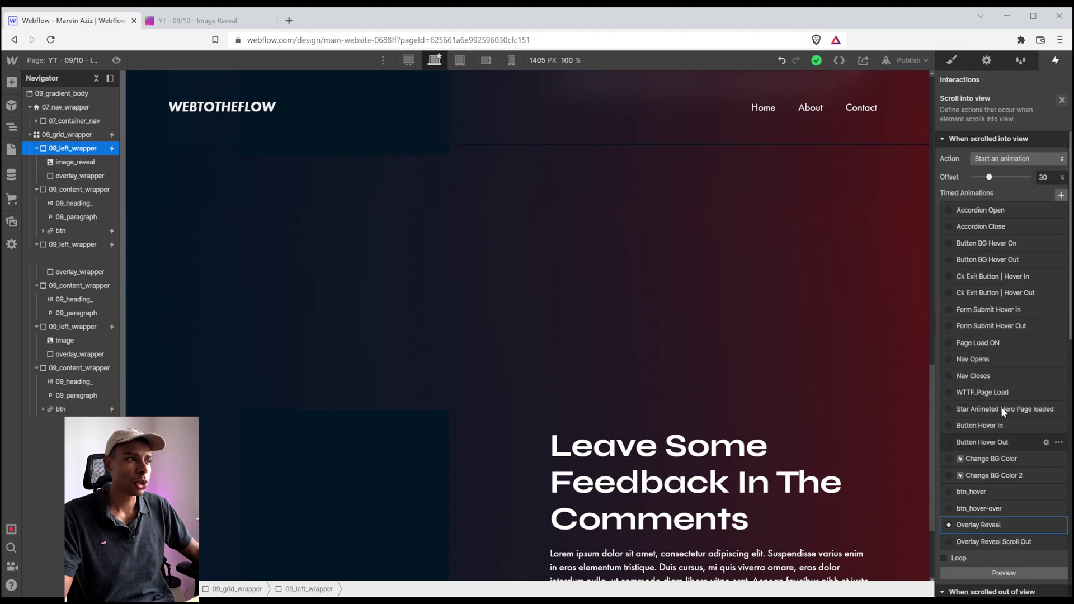
- Preview the page and scroll through it to check every section's image reveal
click(117, 60)
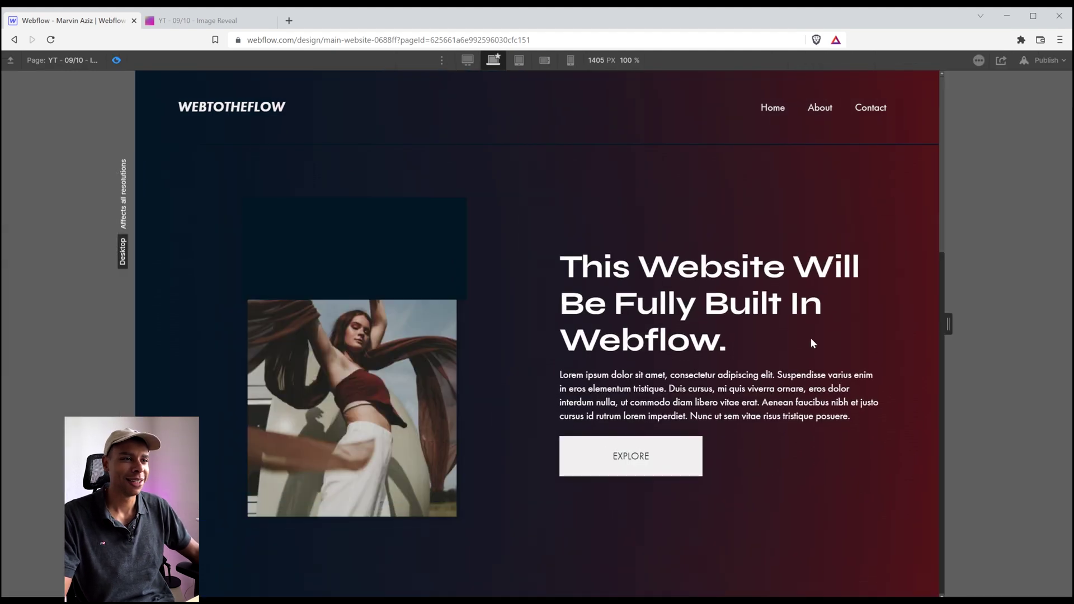
scroll(813, 331, down, 10)
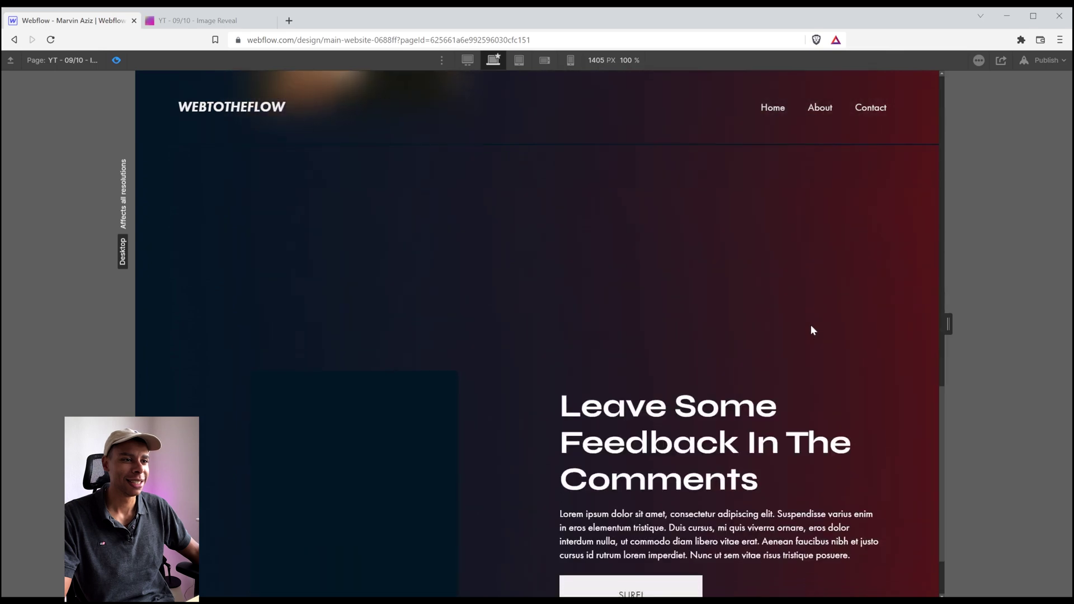
scroll(810, 323, up, 12)
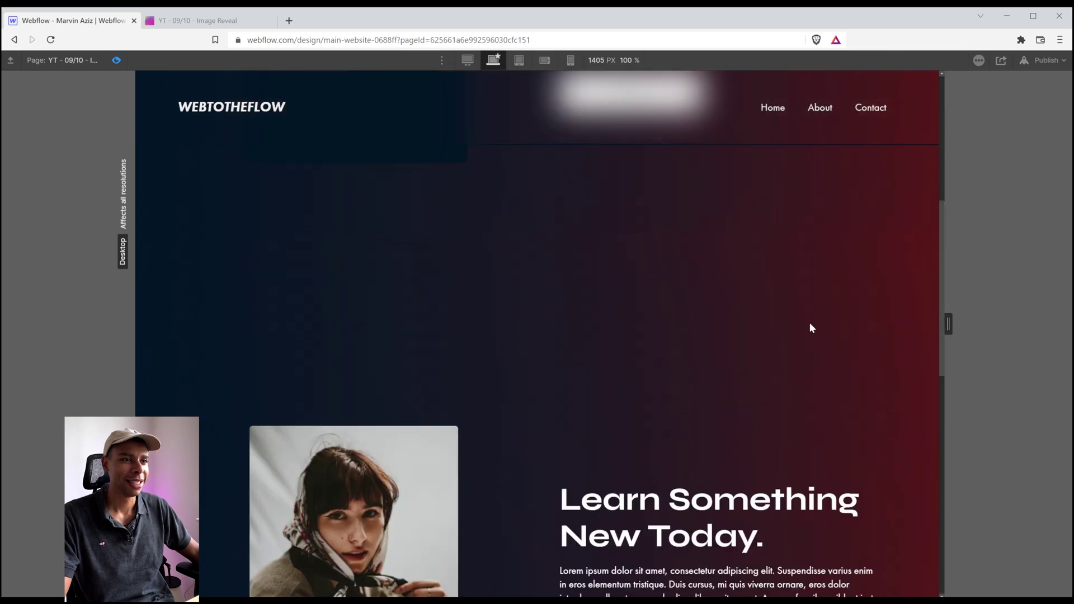
scroll(811, 328, up, 3)
scroll(811, 327, down, 5)
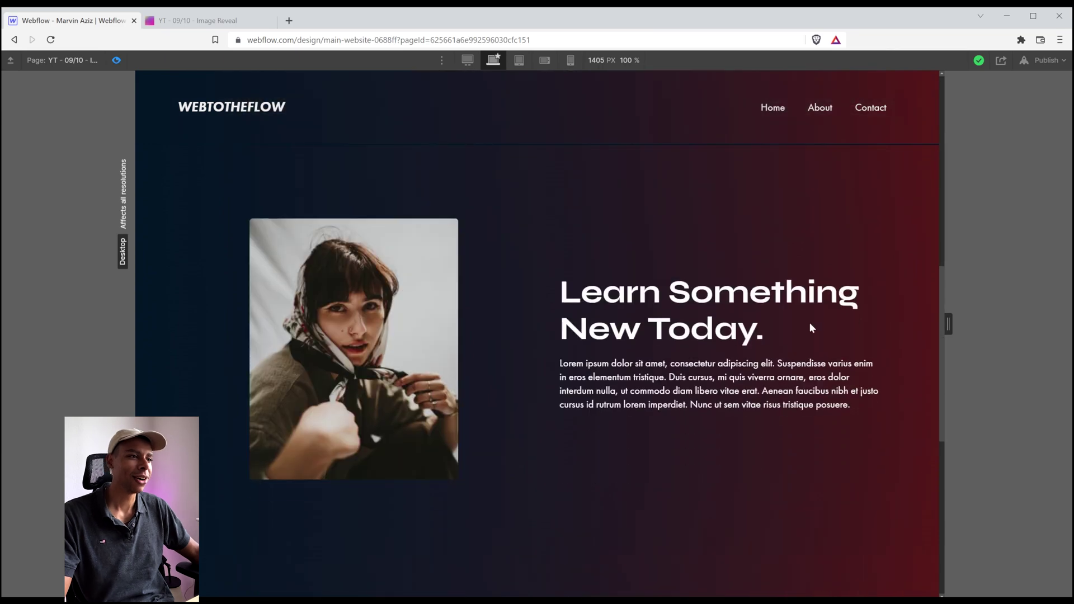
- Leave preview and delete the first wrapper's overlay_wrapper and image_reveal image
key(ctrl+shift+p)
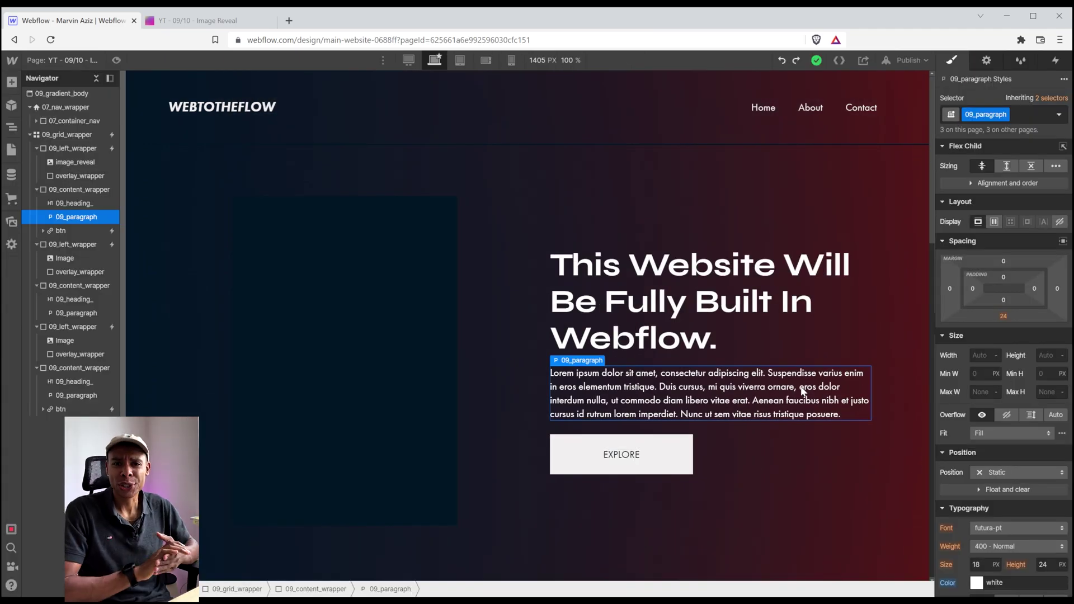
click(386, 294)
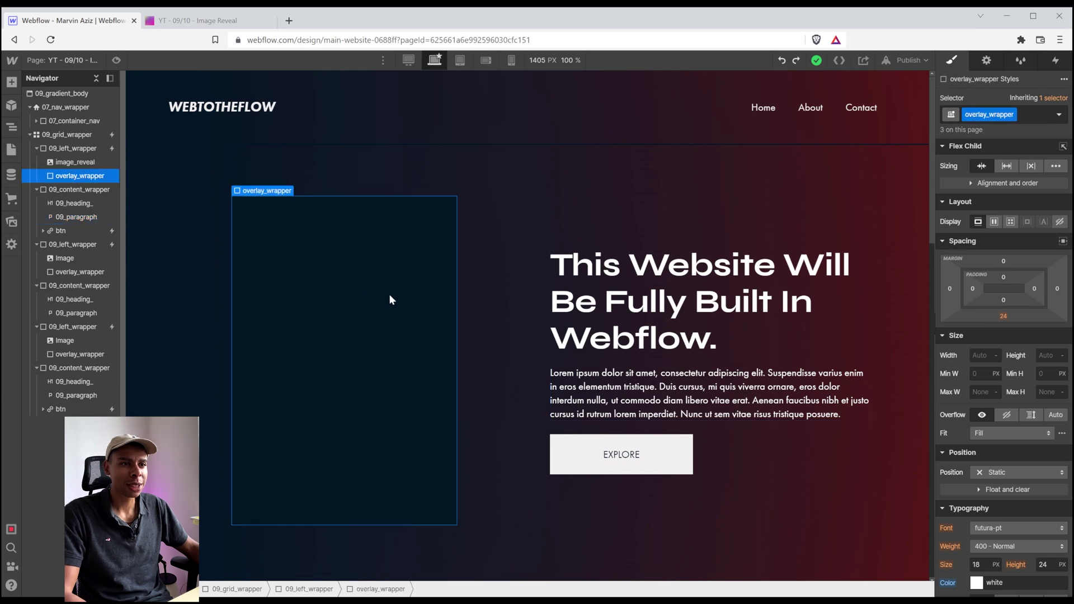
key(Delete)
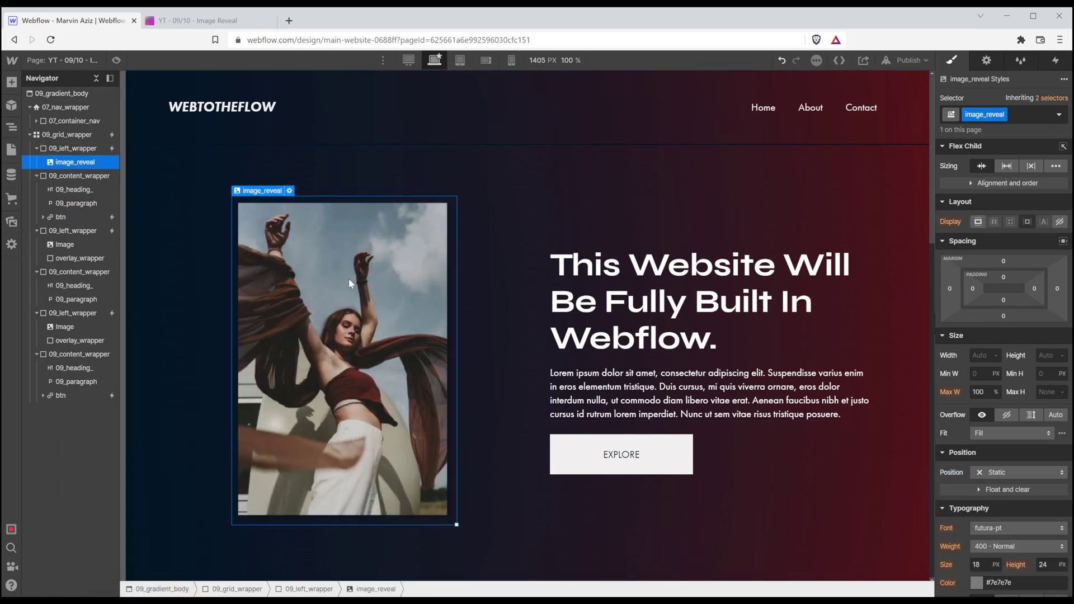
key(Delete)
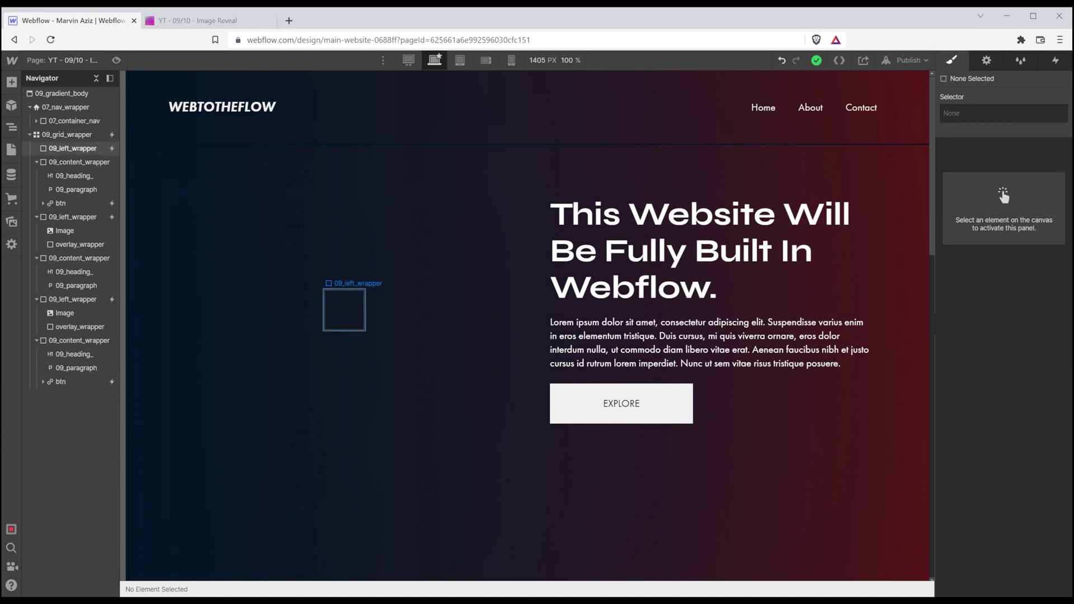
- Choose to delete the emptied 09_left_wrapper's Scroll into view trigger
click(72, 148)
click(1055, 60)
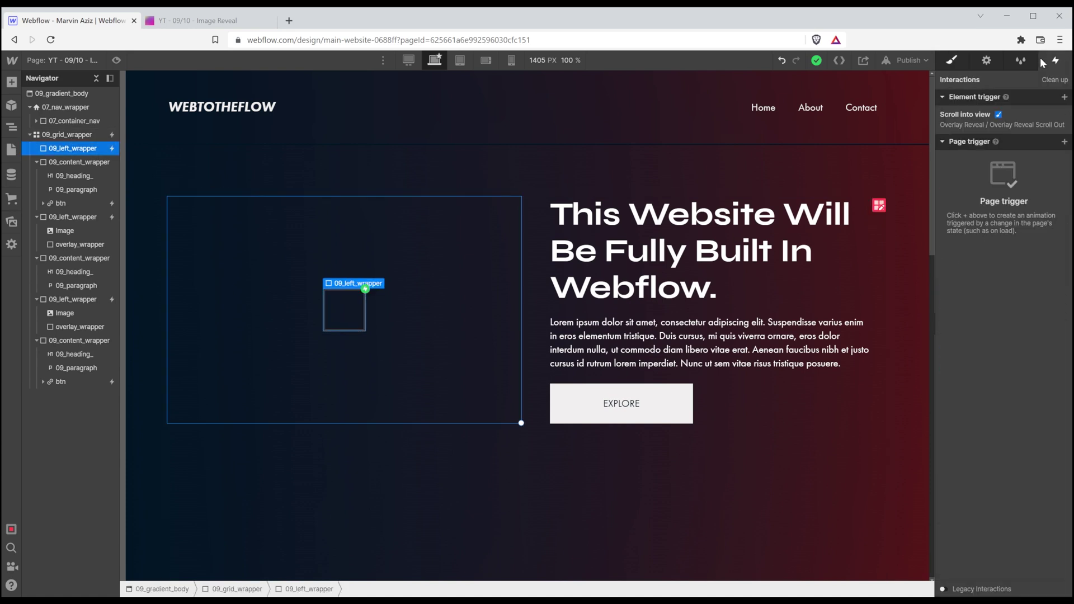
click(1059, 117)
click(1063, 110)
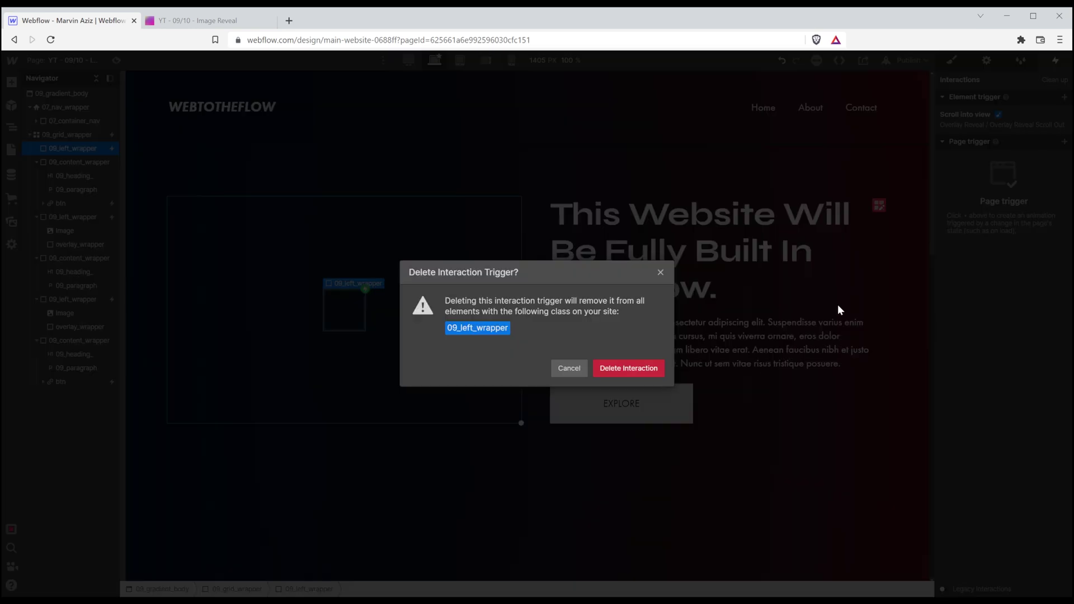
- Delete the wrapper's Scroll into view trigger and set its width to 100%
click(622, 367)
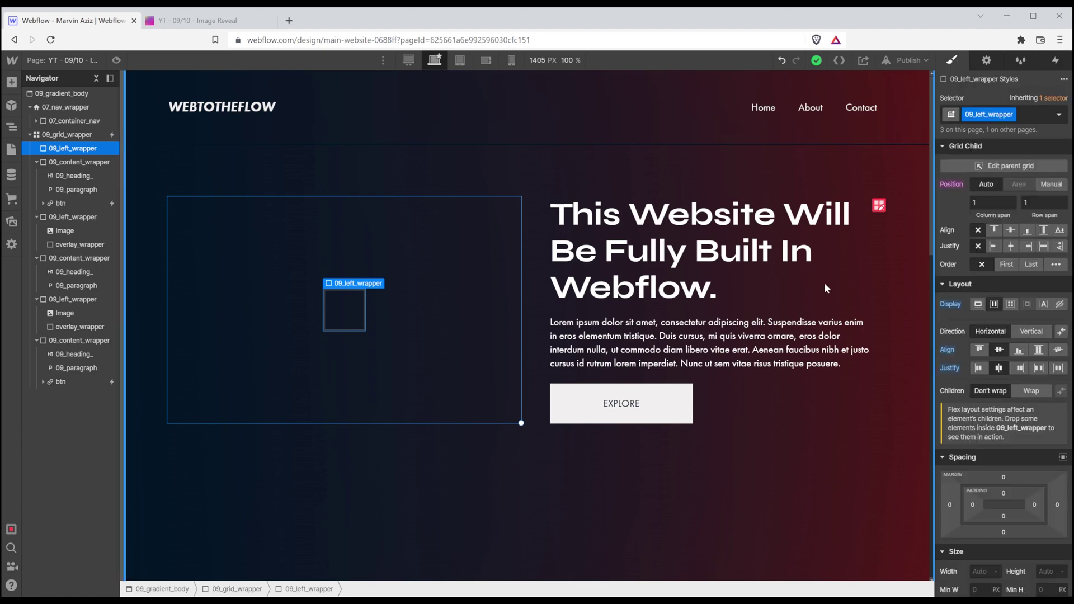
scroll(1005, 243, up, 2)
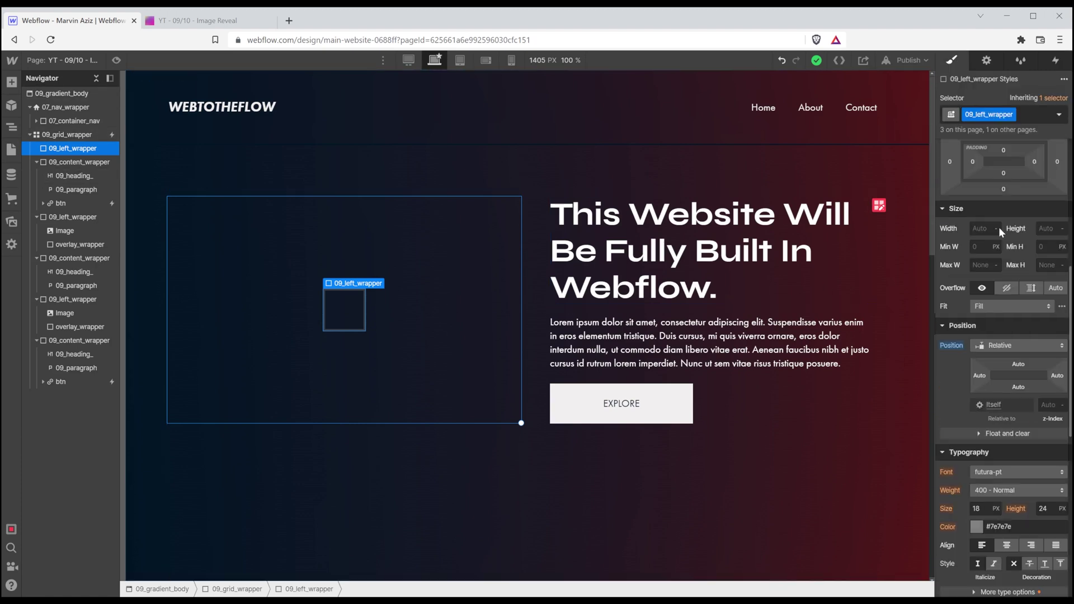
click(985, 227)
text(100%)
key(Tab)
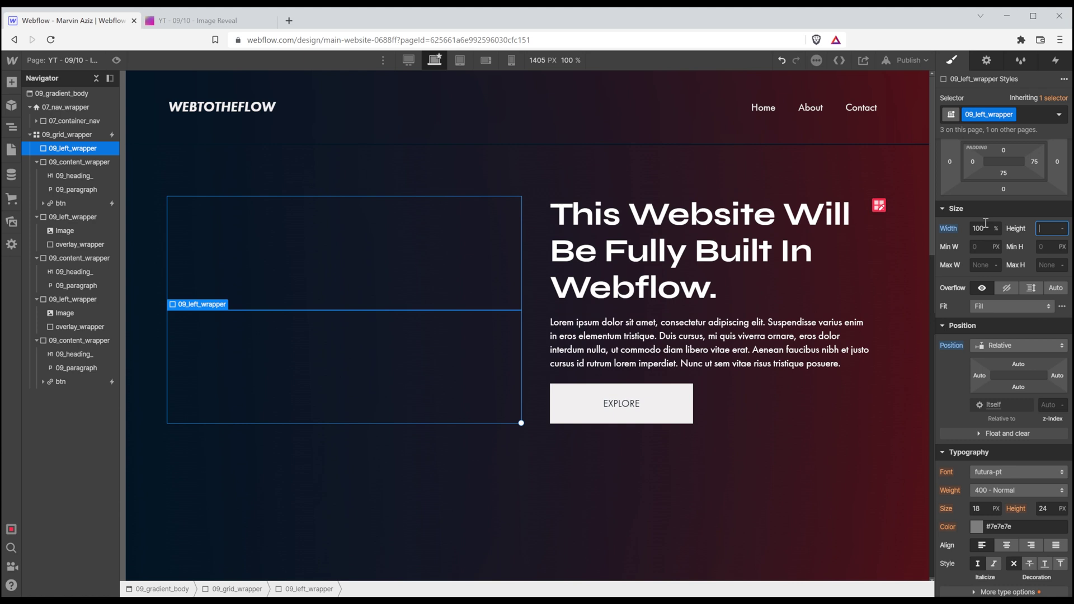
- Confirm 100% height, then add the dancer photo as a centred, no-repeat background image
key(Return)
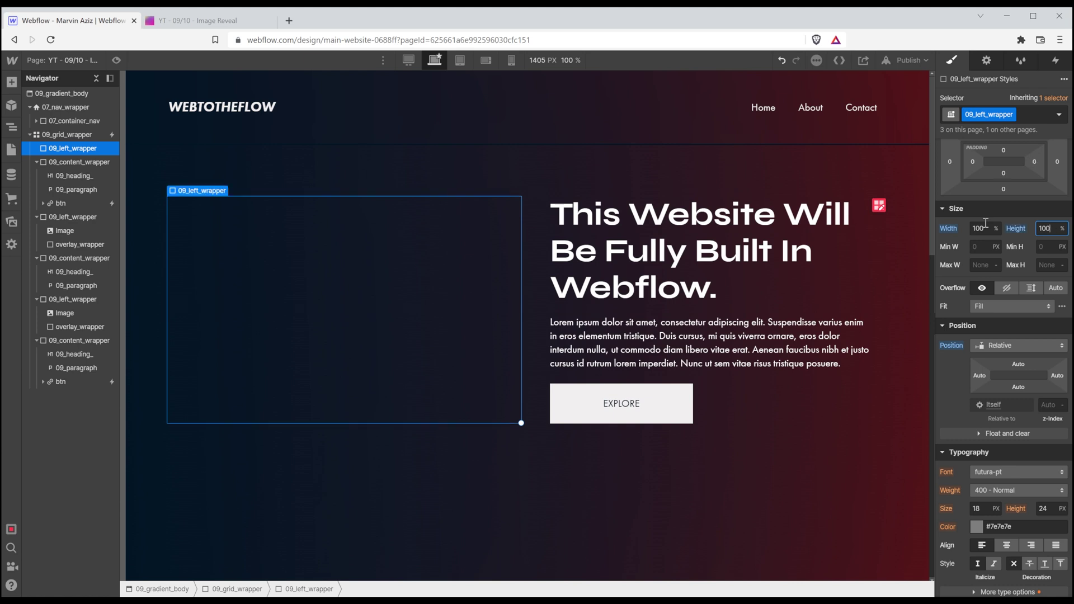
scroll(1030, 405, down, 3)
scroll(1006, 401, down, 2)
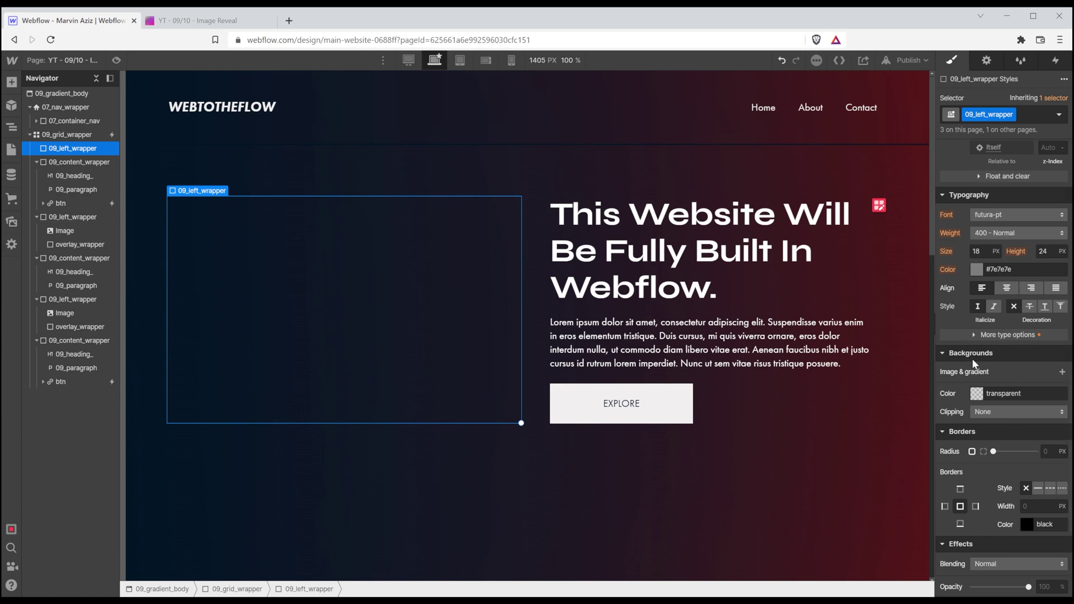
click(1062, 372)
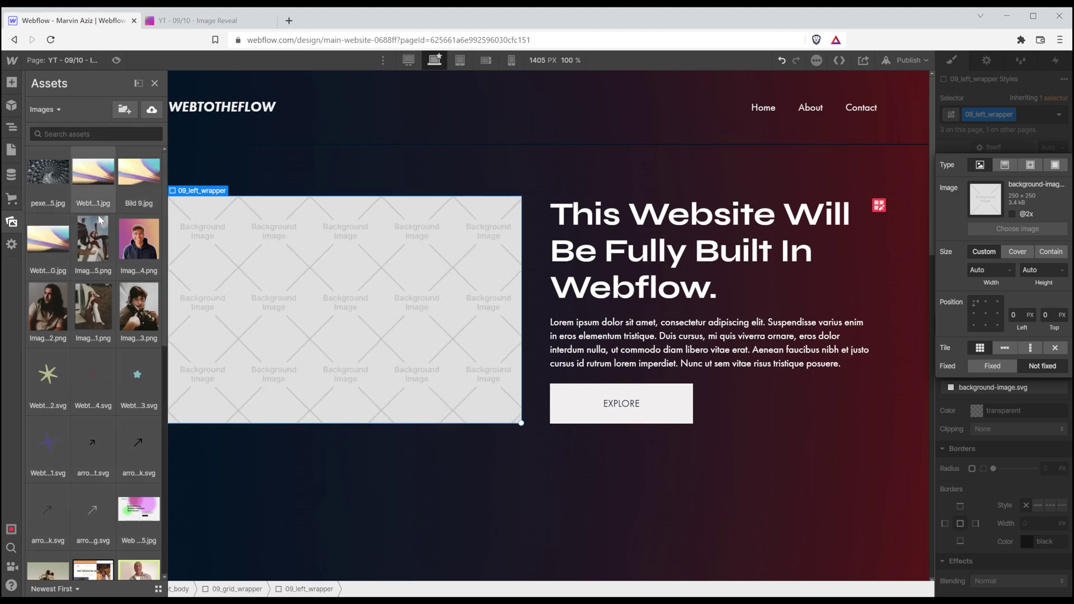
click(104, 245)
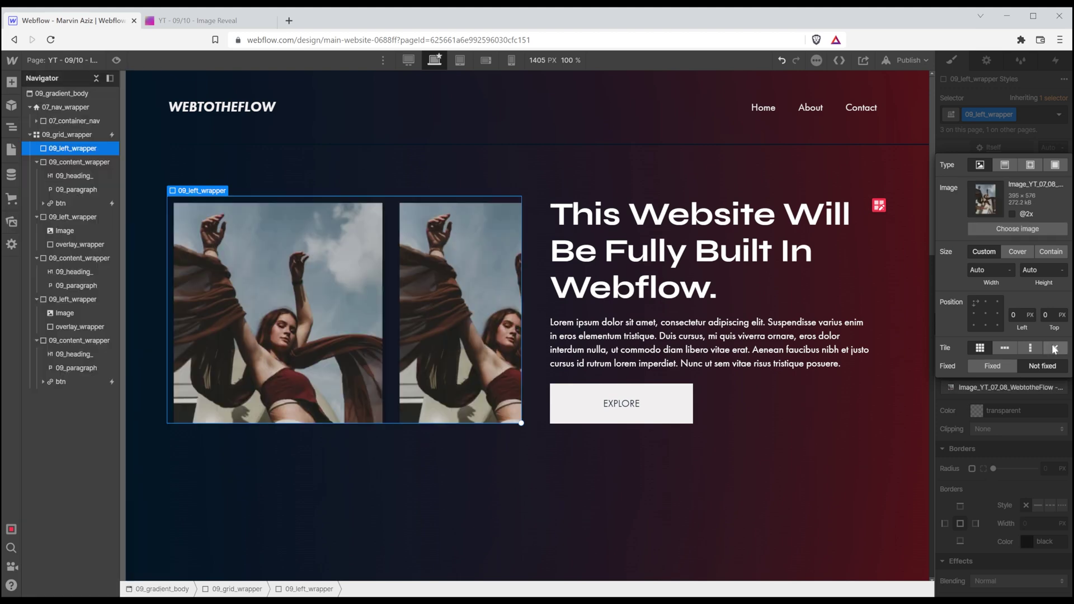
click(1055, 349)
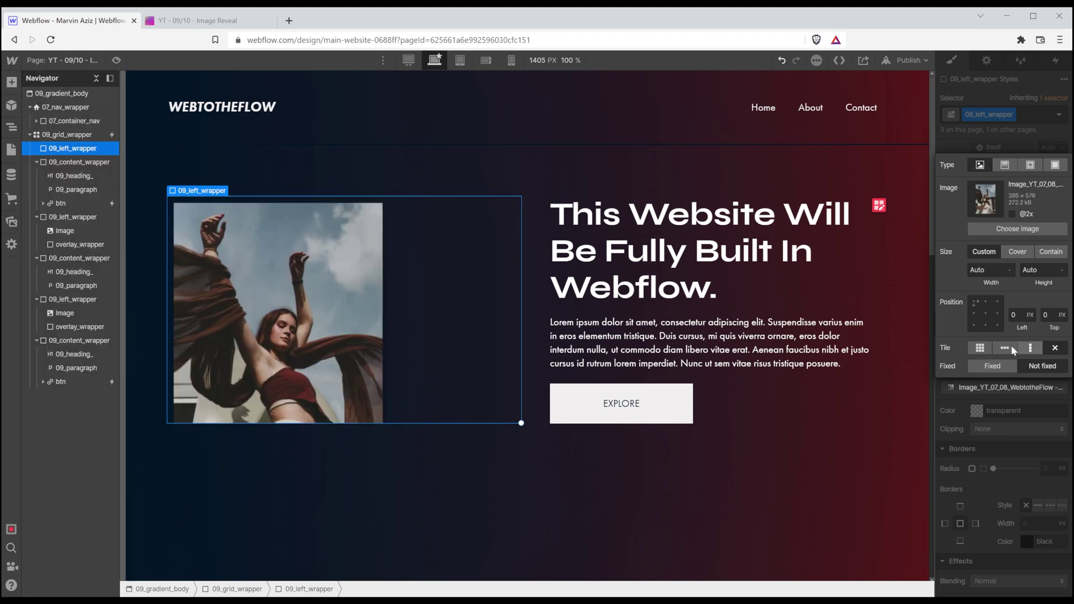
click(985, 314)
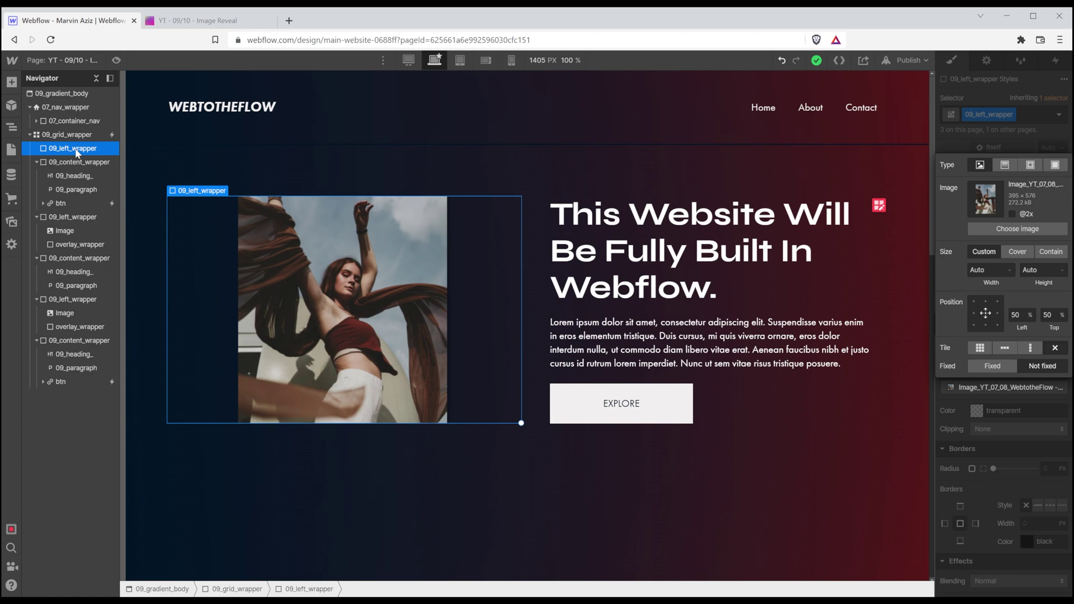
- Delete the lower section's overlay_wrapper, then select its 09_left_wrapper and enter 'seocnd'
scroll(426, 288, down, 5)
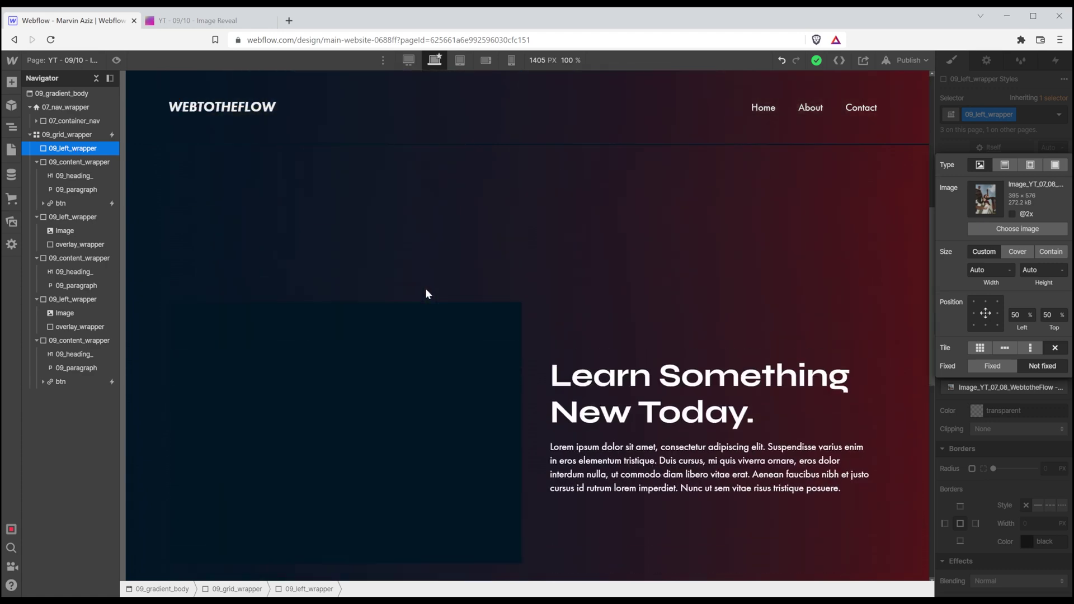
scroll(424, 289, down, 2)
click(426, 268)
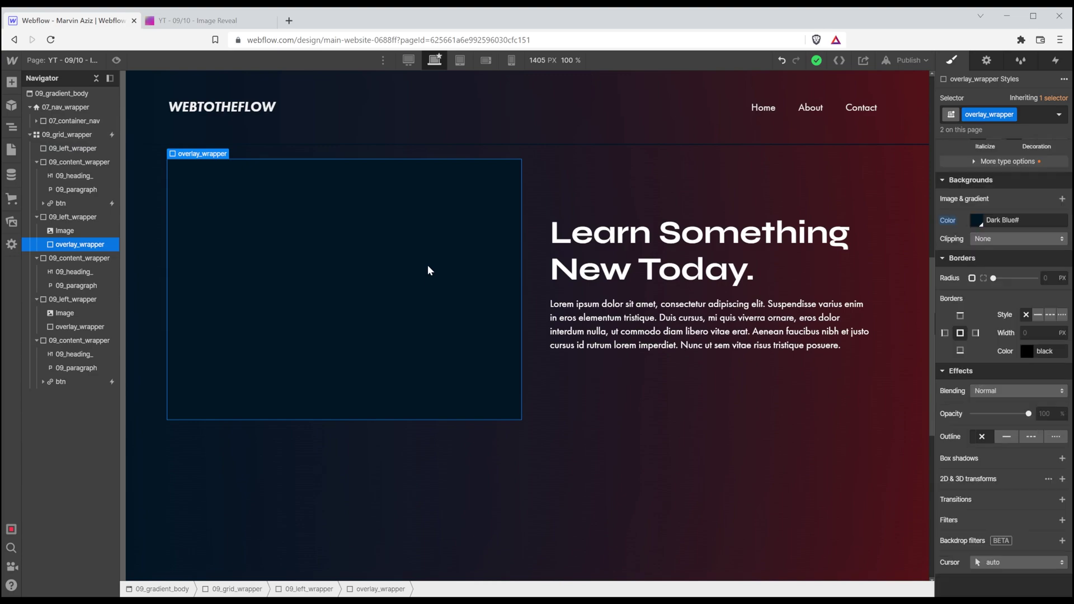
key(Delete)
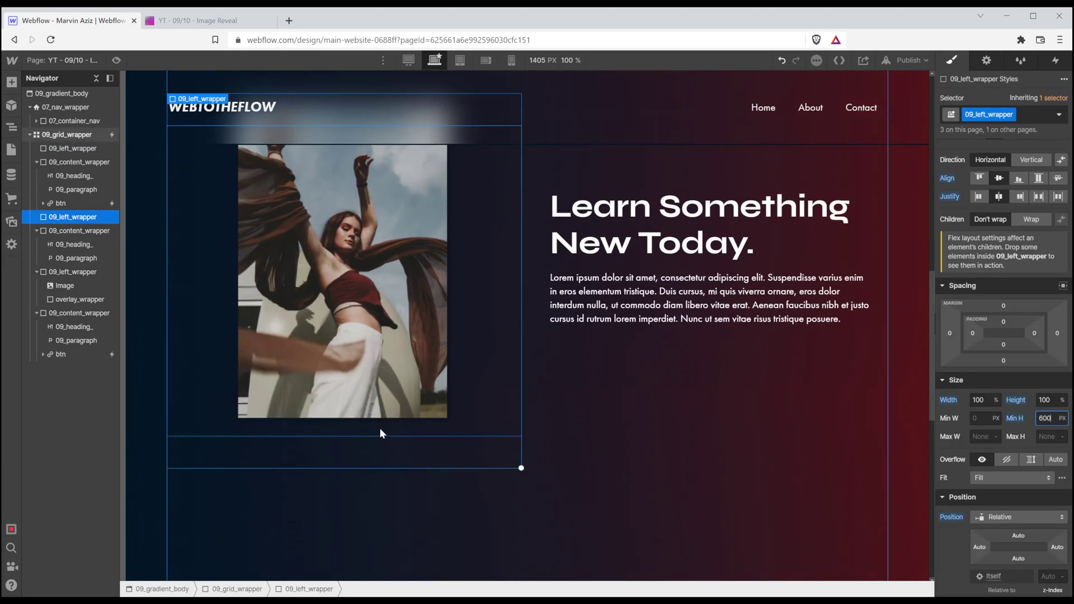
click(1040, 115)
text(seocnd)
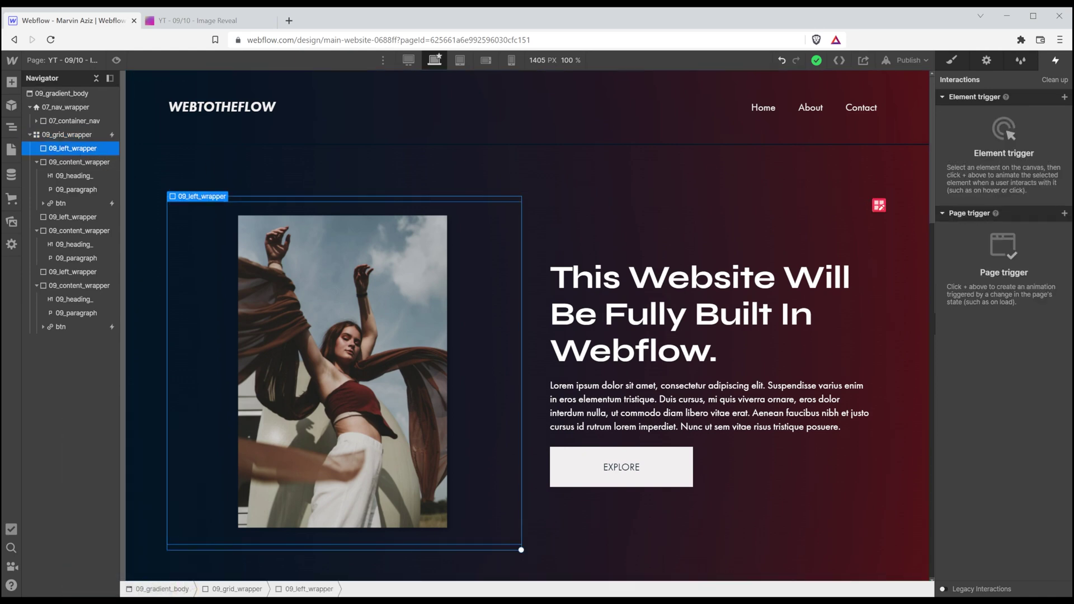
- Add an element Scroll into view trigger that starts a new timed animation called 'BG Reveal'
click(1064, 98)
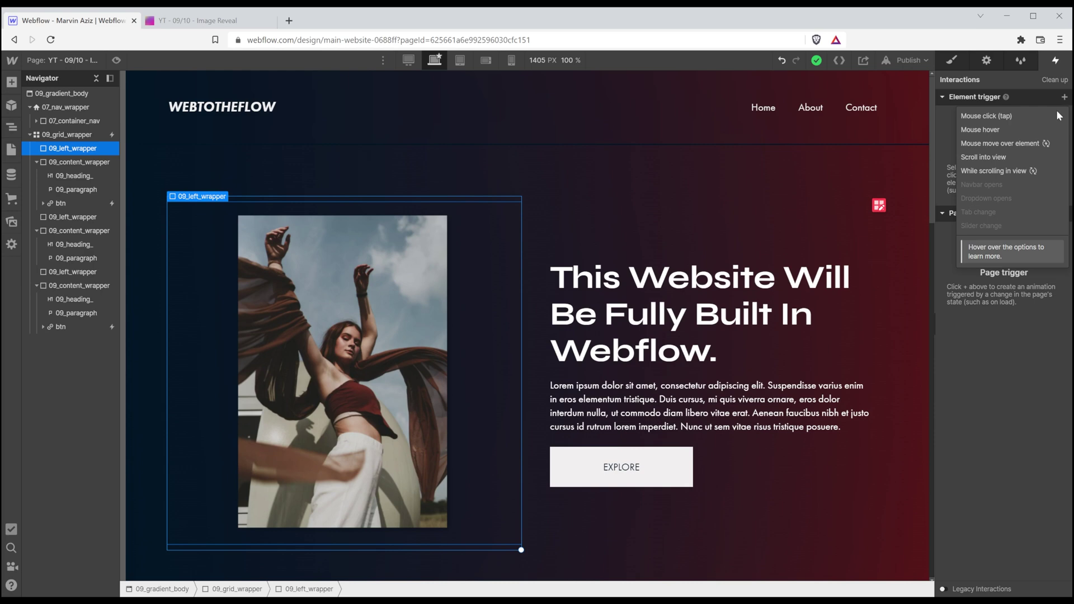
click(993, 159)
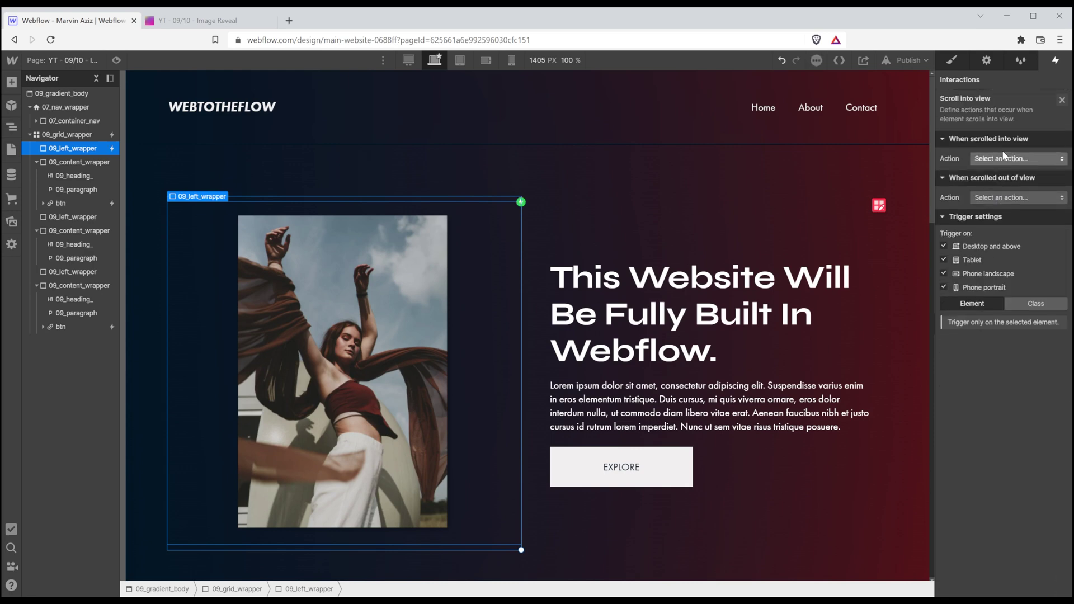
click(1003, 158)
click(1003, 184)
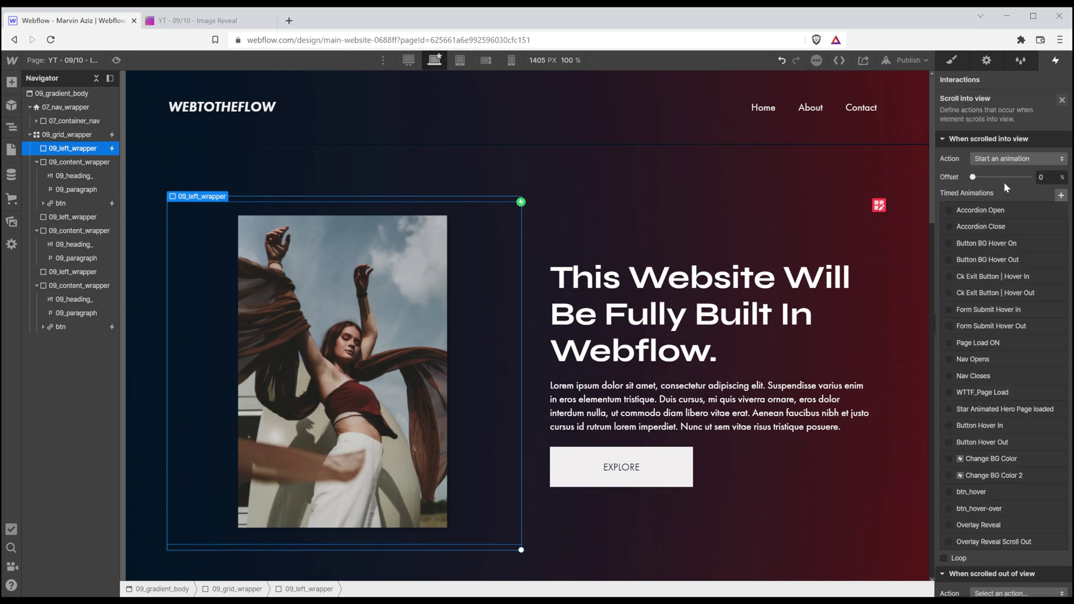
click(1061, 194)
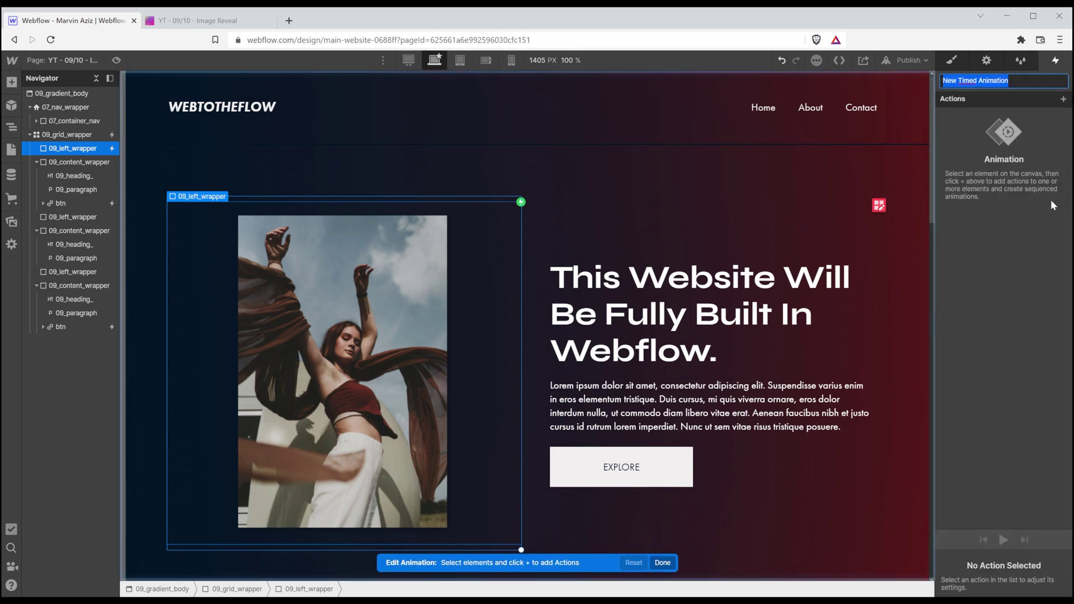
text(BG Reveal)
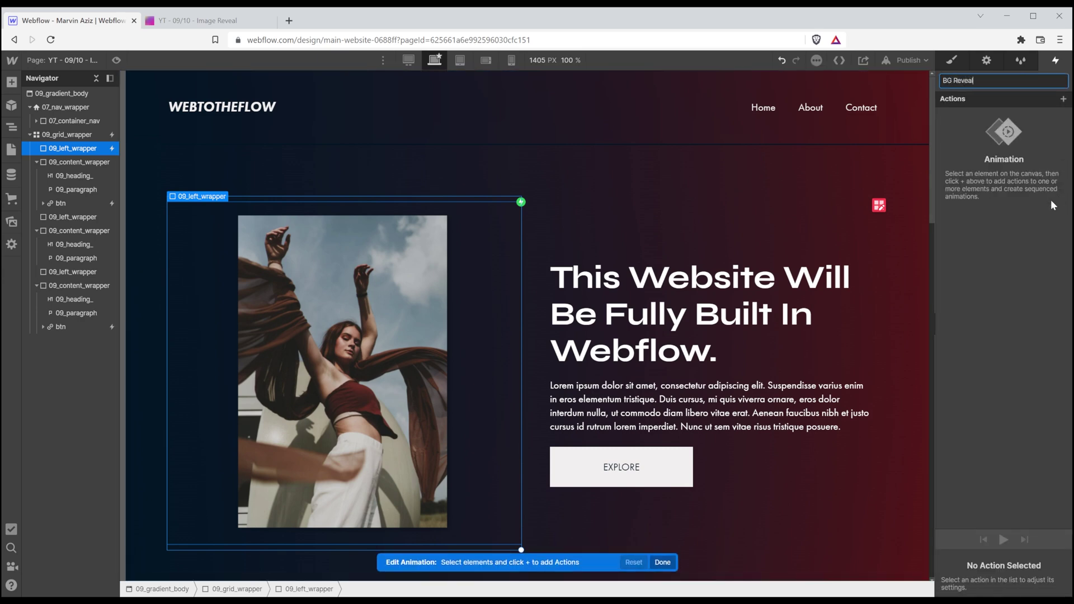
key(Return)
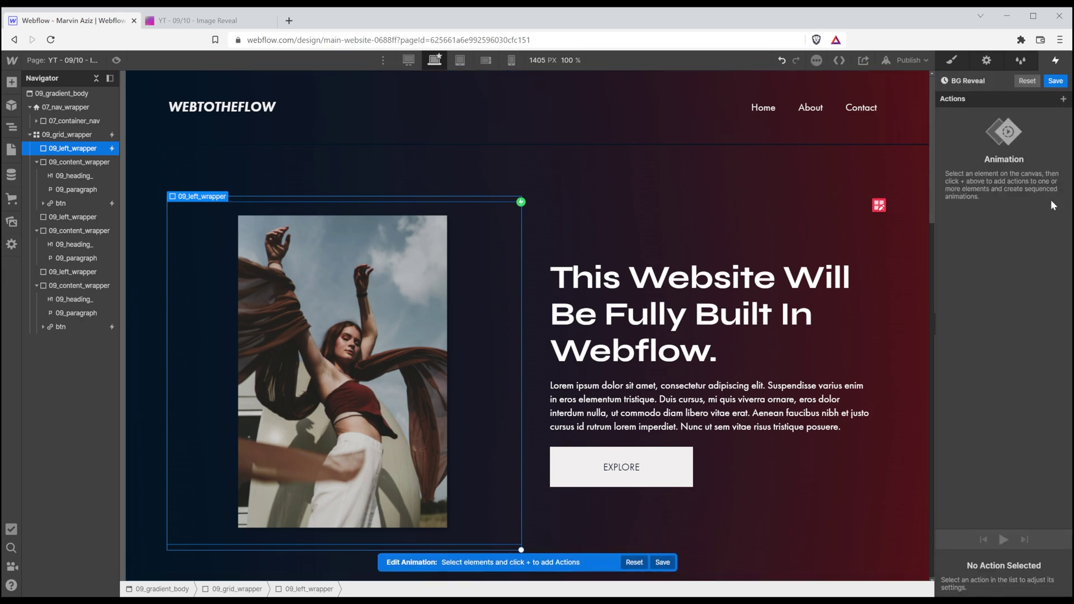
- Add a Size action to BG Reveal with a starting height of 0
click(1063, 99)
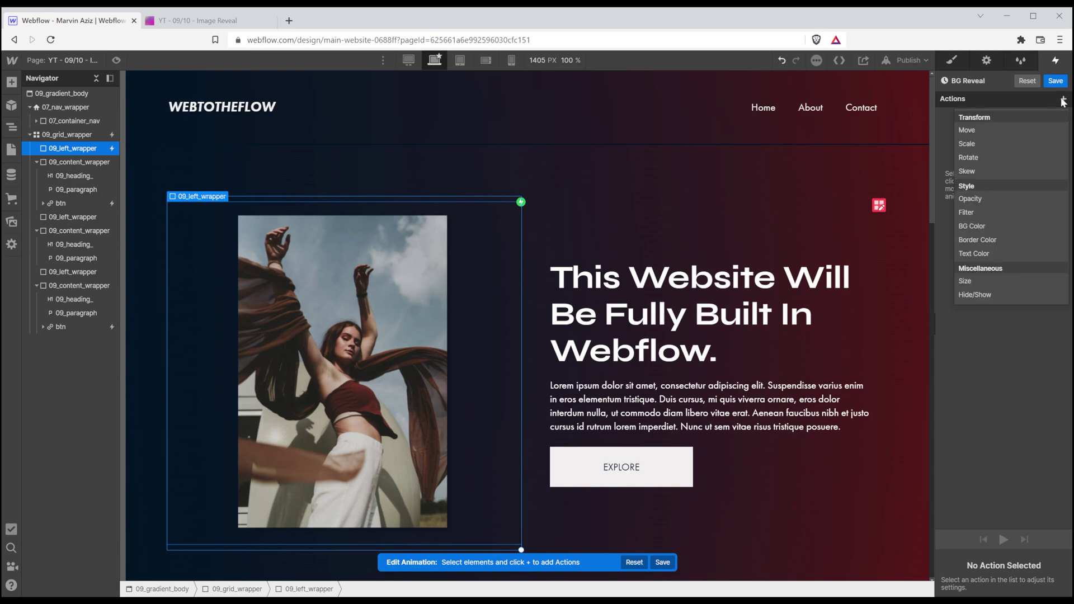
click(977, 280)
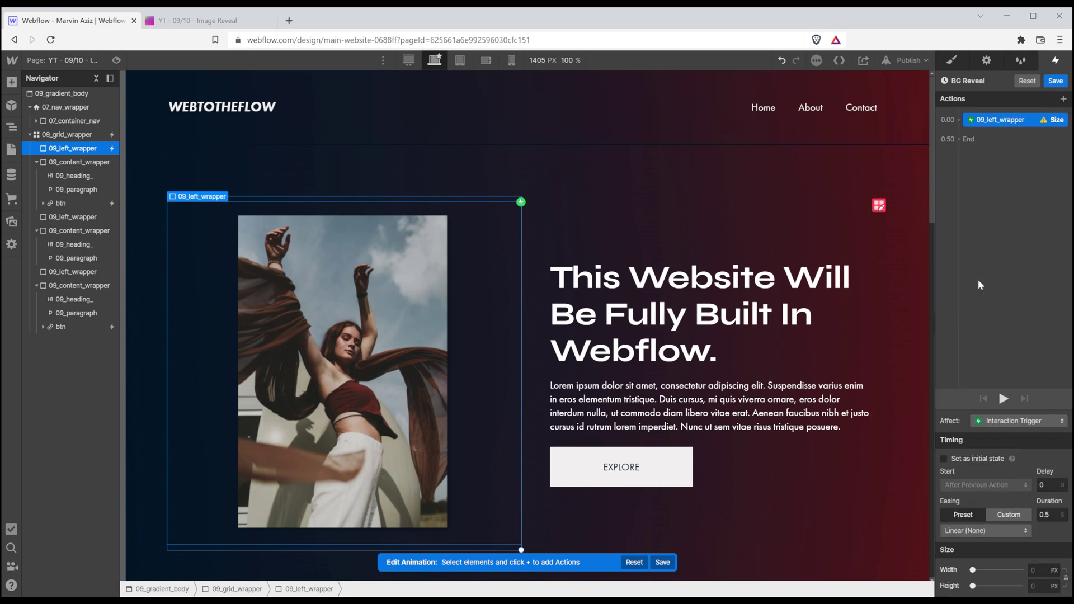
click(1043, 585)
text(0)
key(Return)
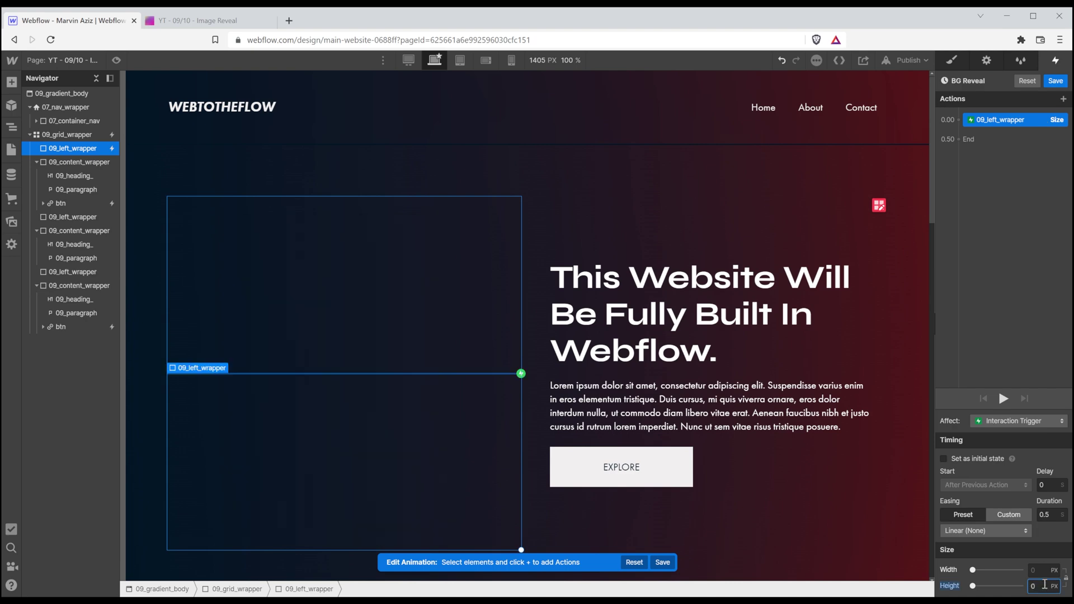
- Duplicate the Size action with a 600 px height and preview the animation
right_click(1001, 123)
click(1005, 169)
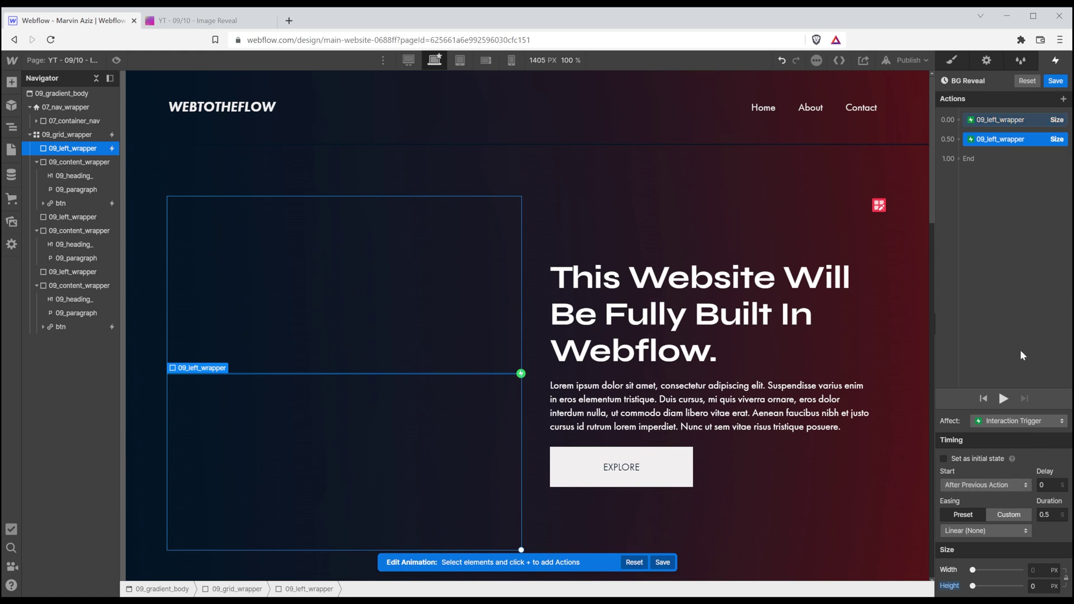
click(1040, 586)
text(600)
key(Return)
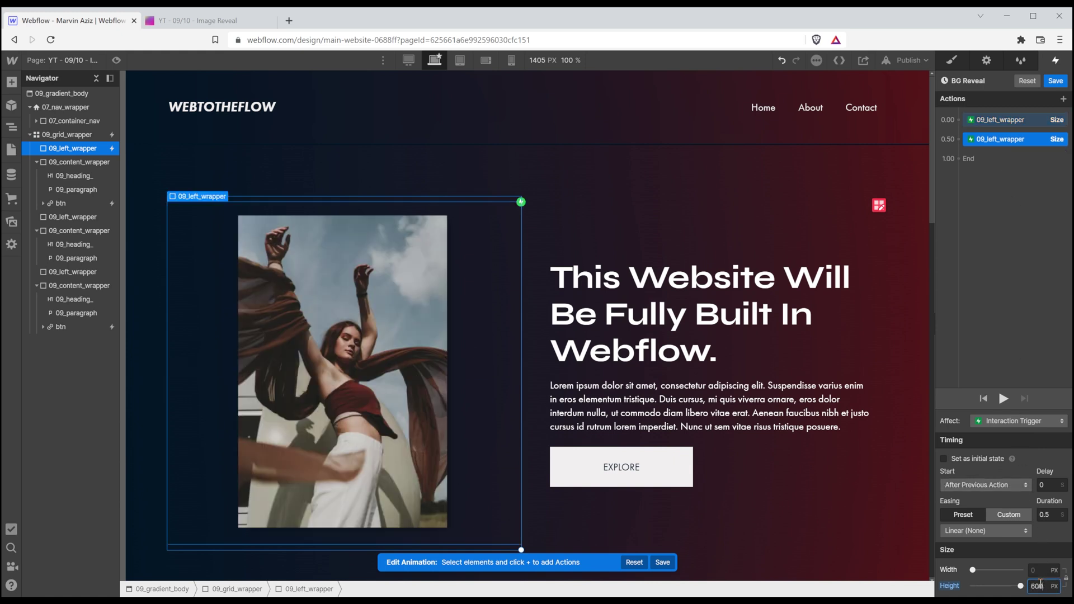
click(999, 401)
- Give the height growth a custom Ease In Out Quad curve with a sharper finish, then save
click(1007, 515)
click(946, 530)
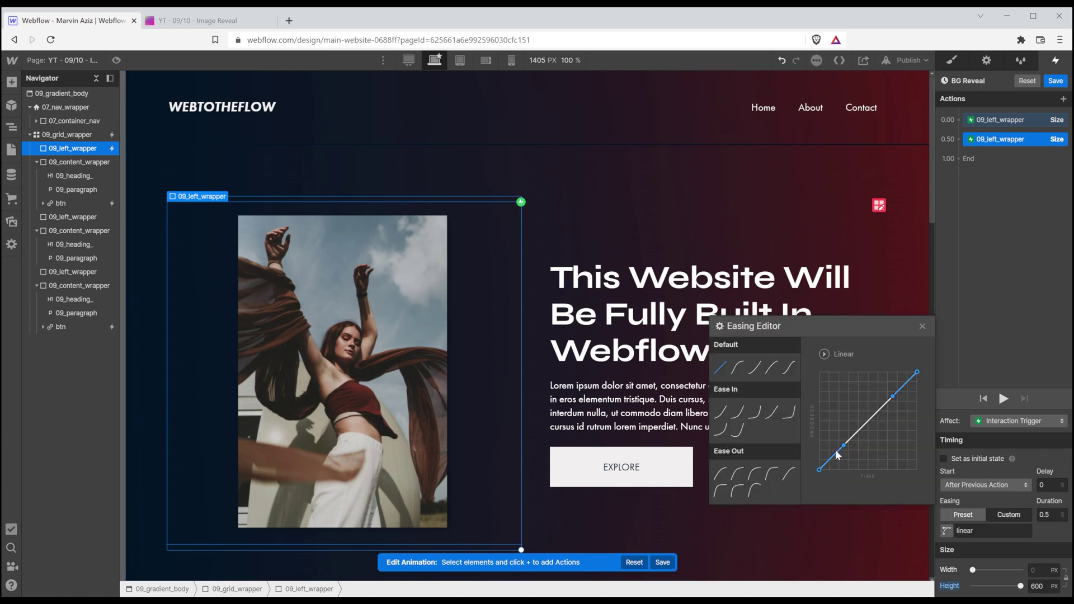
scroll(749, 437, down, 1)
scroll(748, 436, down, 1)
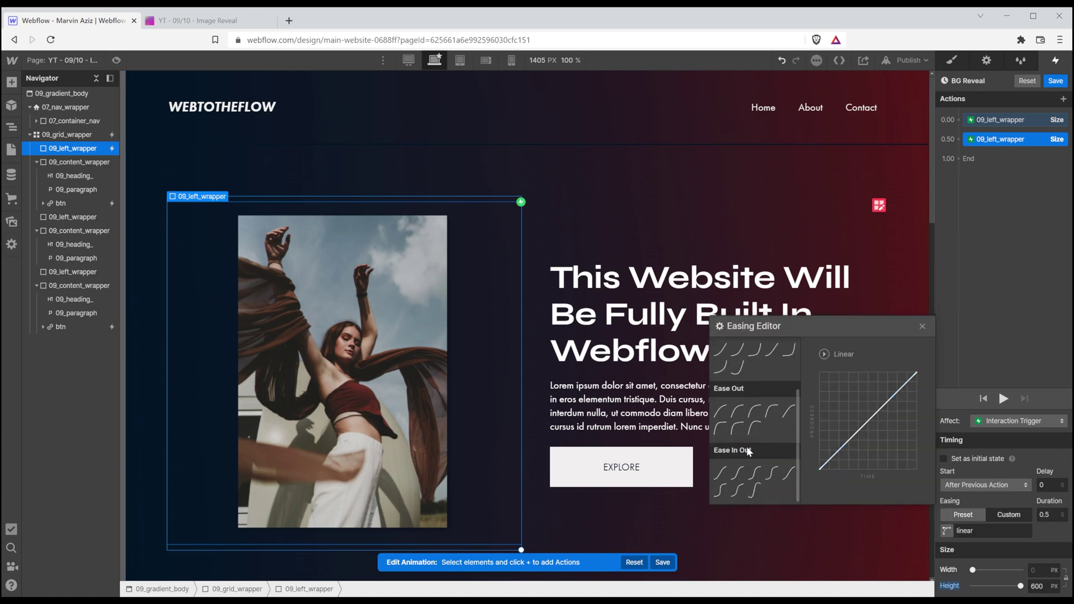
click(719, 473)
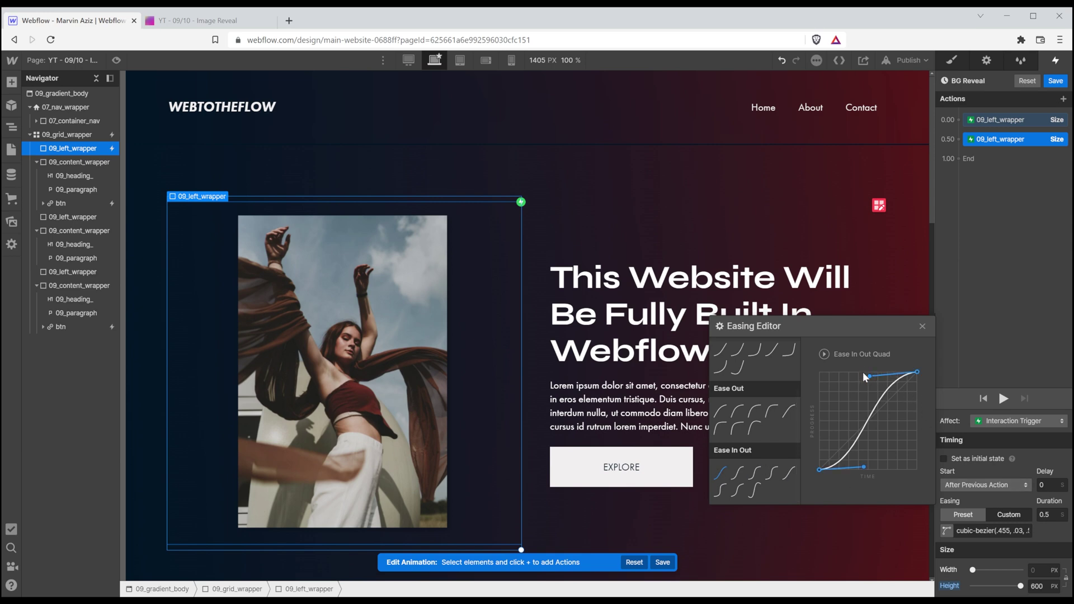
drag(870, 380, 863, 375)
click(1003, 398)
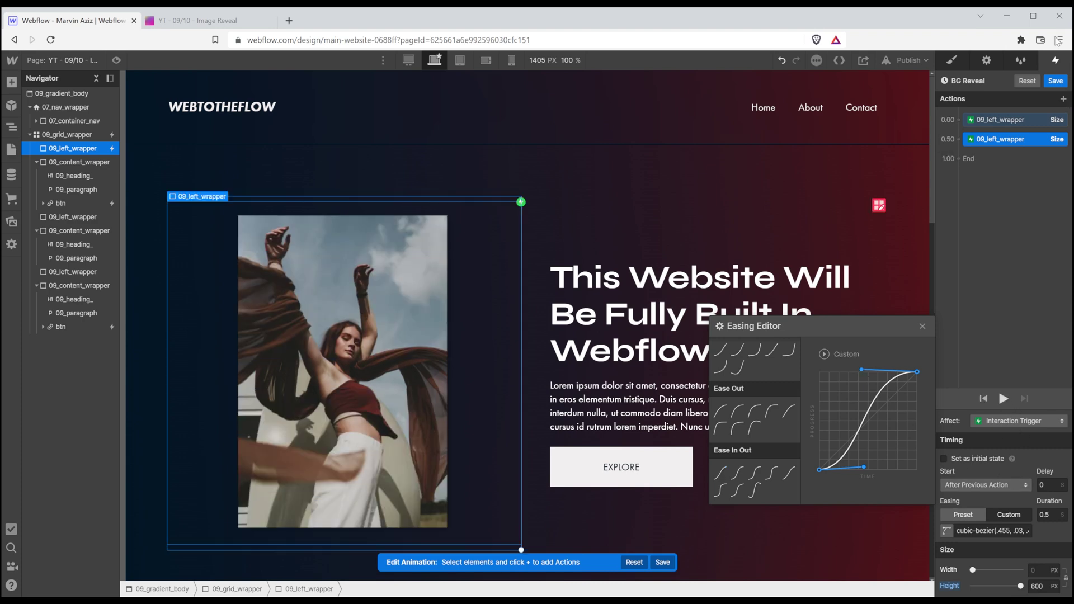
click(1057, 82)
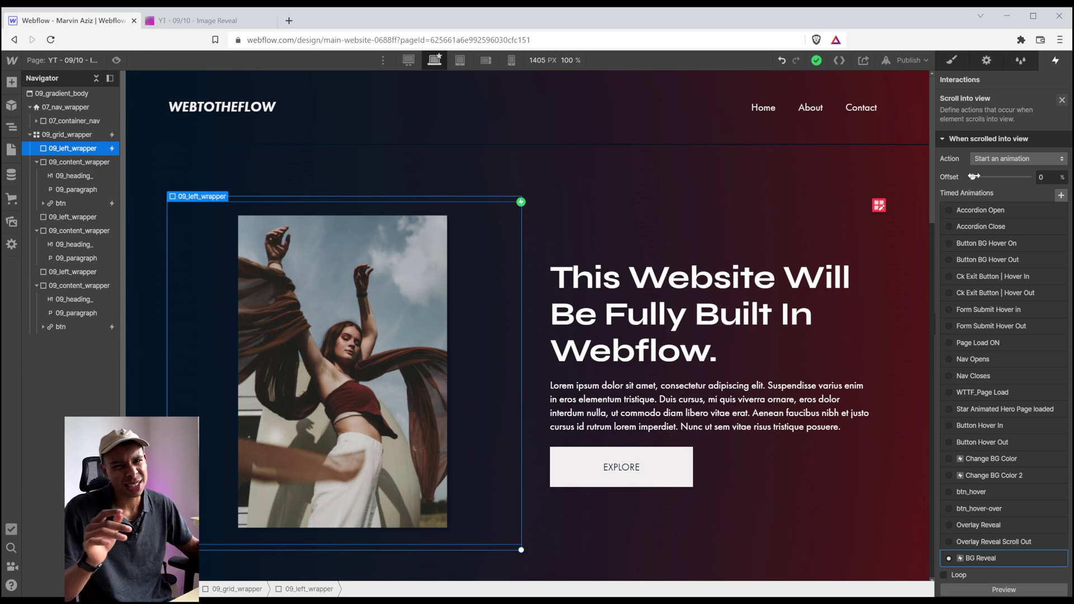
- Raise the scroll-into-view offset to about 31% and open the scrolled-out action list
drag(974, 176, 990, 176)
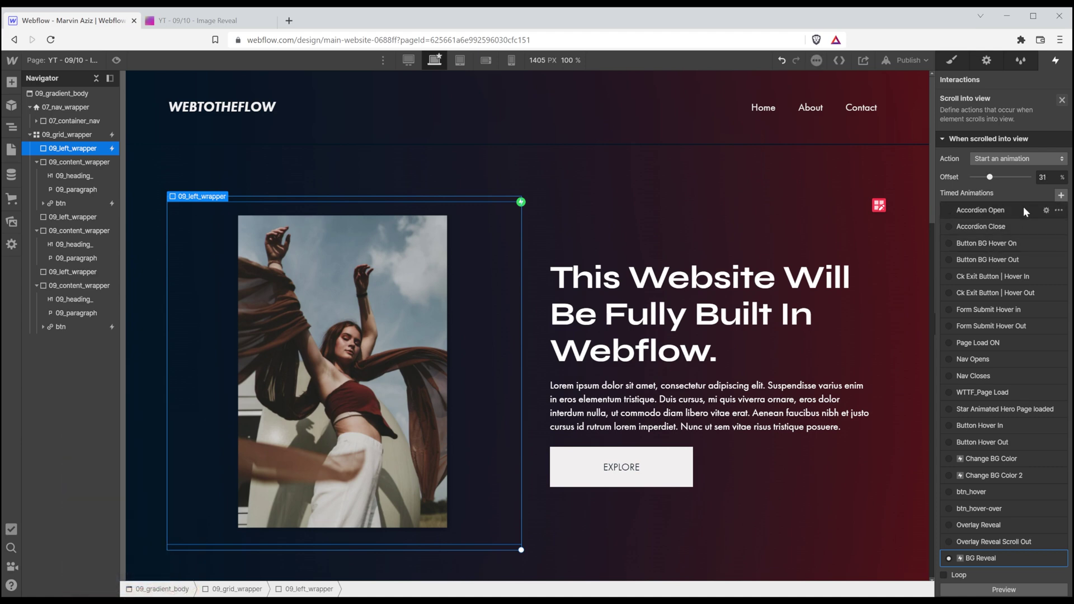
scroll(1003, 263, down, 3)
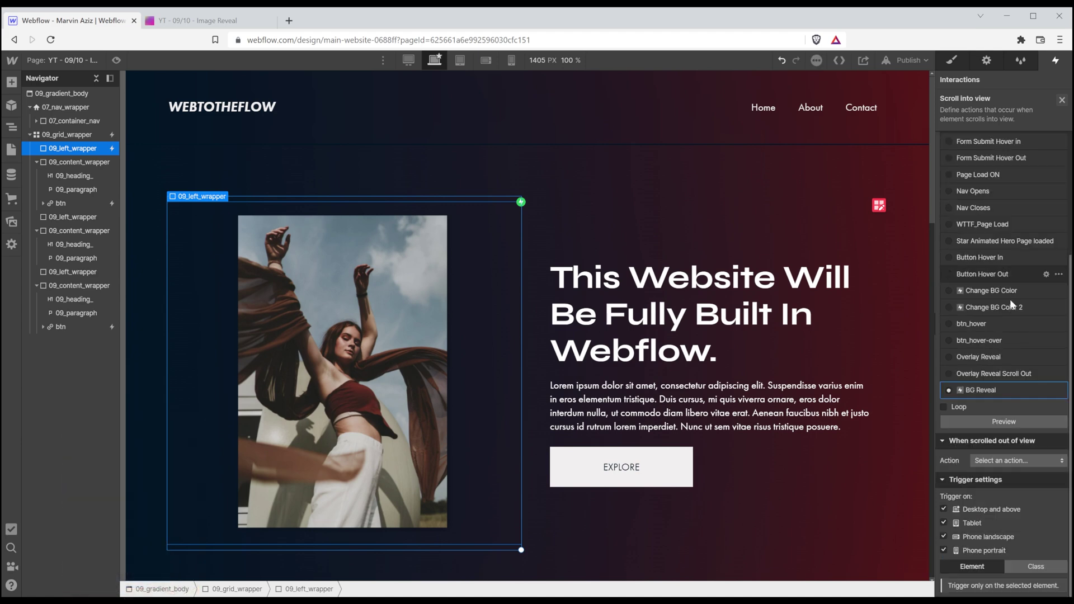
click(1055, 464)
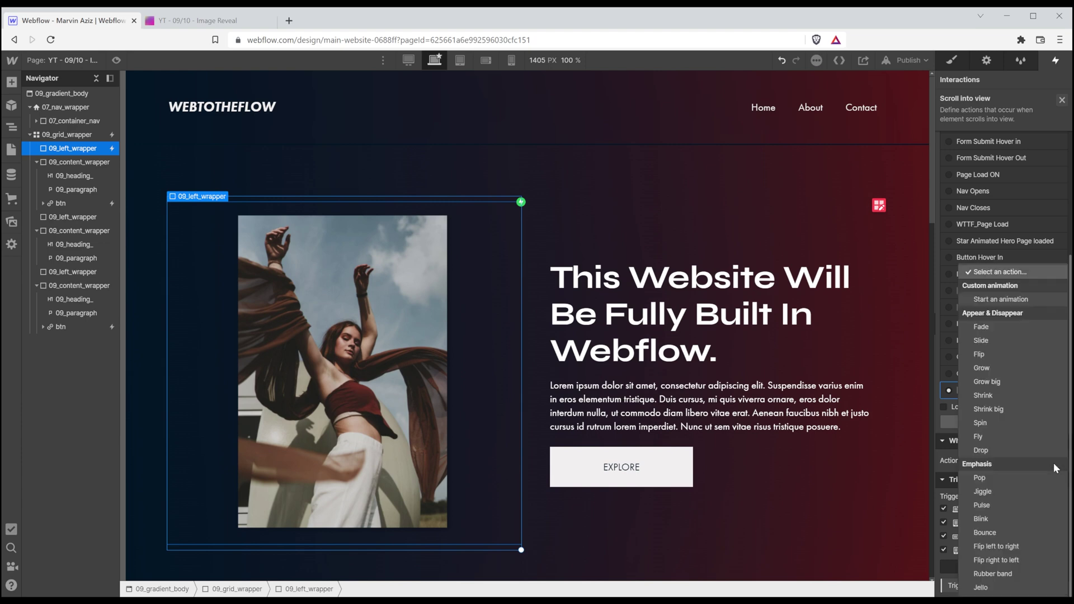
- Make scrolling out start an animation, duplicating BG Reveal as 'BG Reveal Scroll Out'
click(1020, 301)
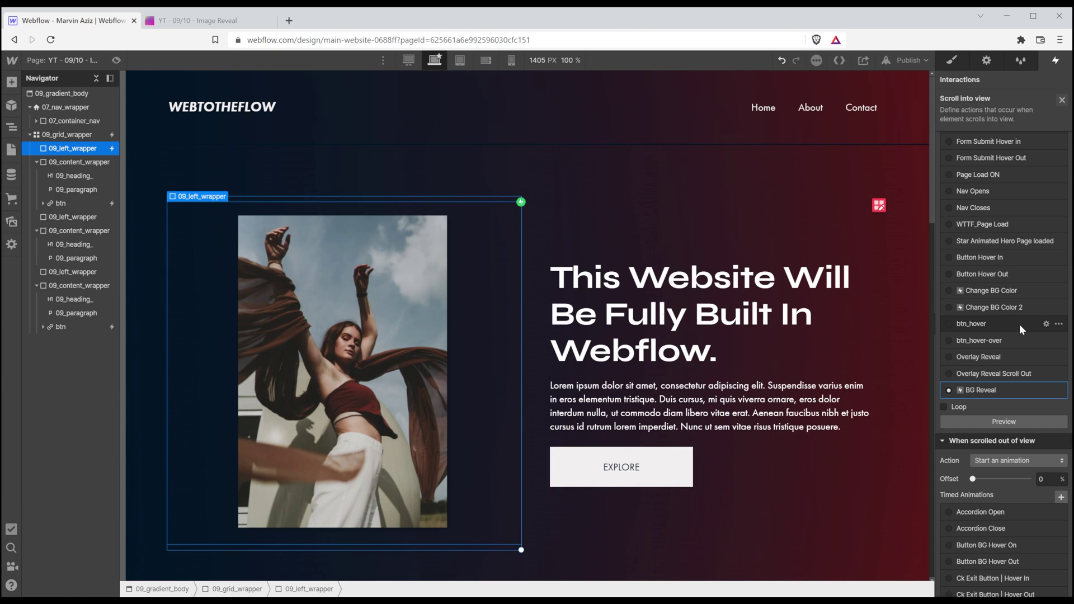
click(1059, 448)
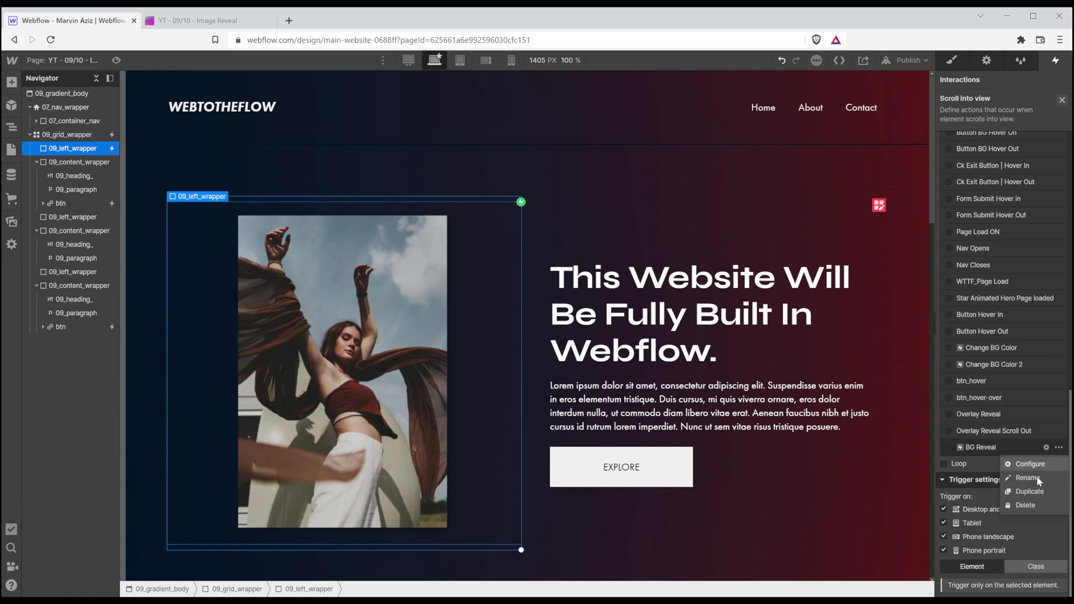
click(1029, 491)
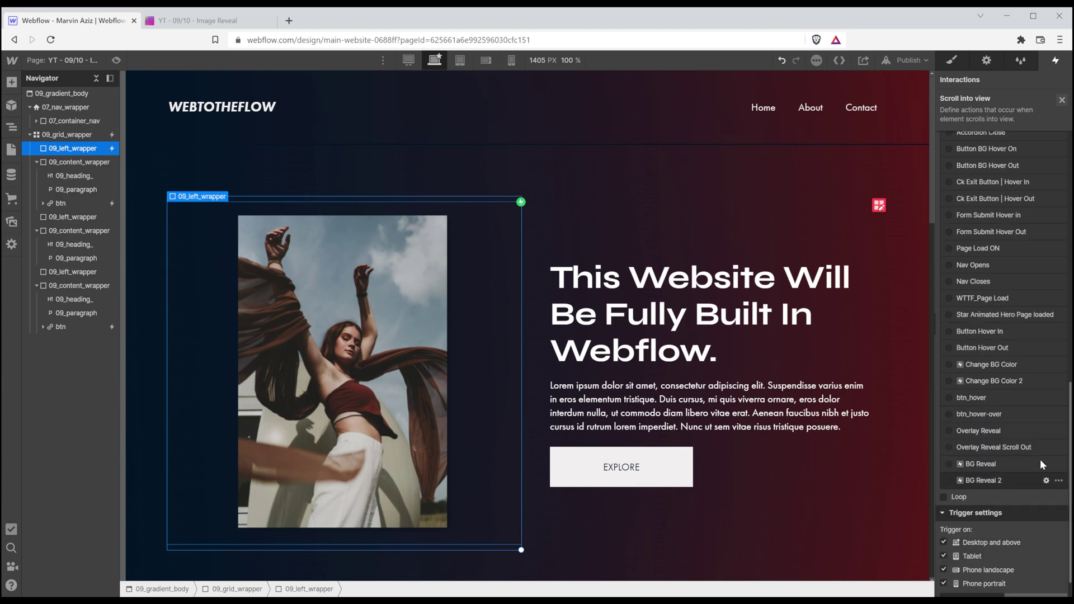
click(1046, 480)
click(986, 81)
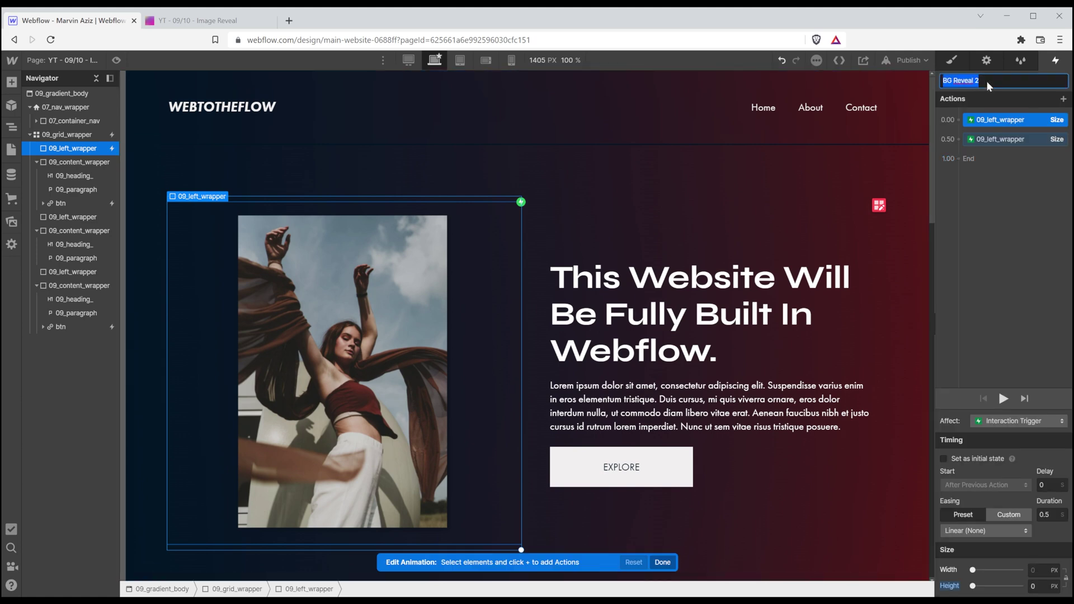
click(985, 80)
key(BackSpace)
key(Return)
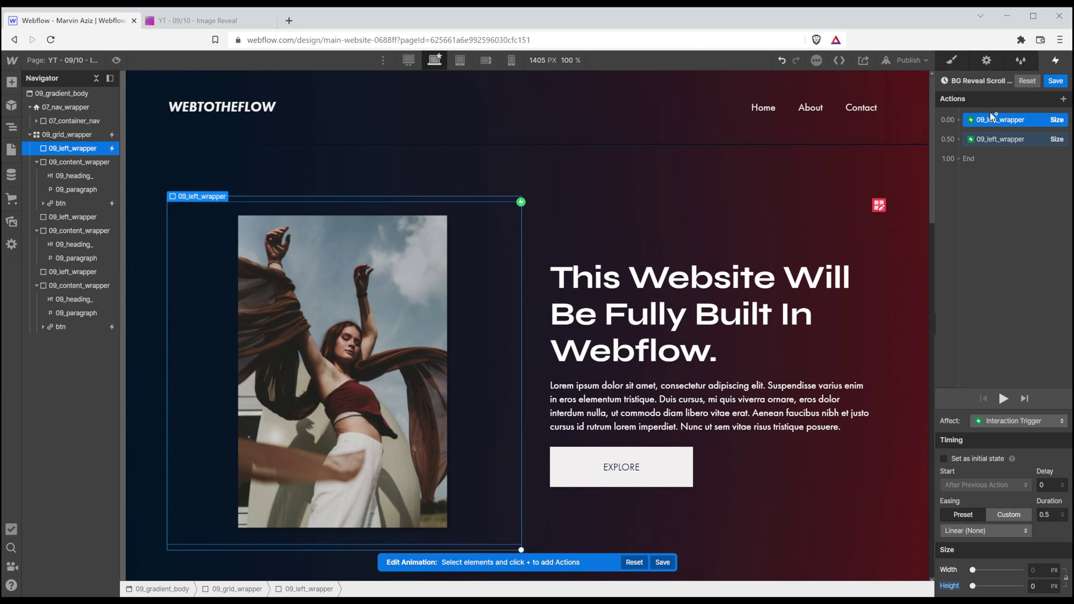
- Remove its second Size action and set the remaining height to 0 px
right_click(1002, 139)
click(1004, 136)
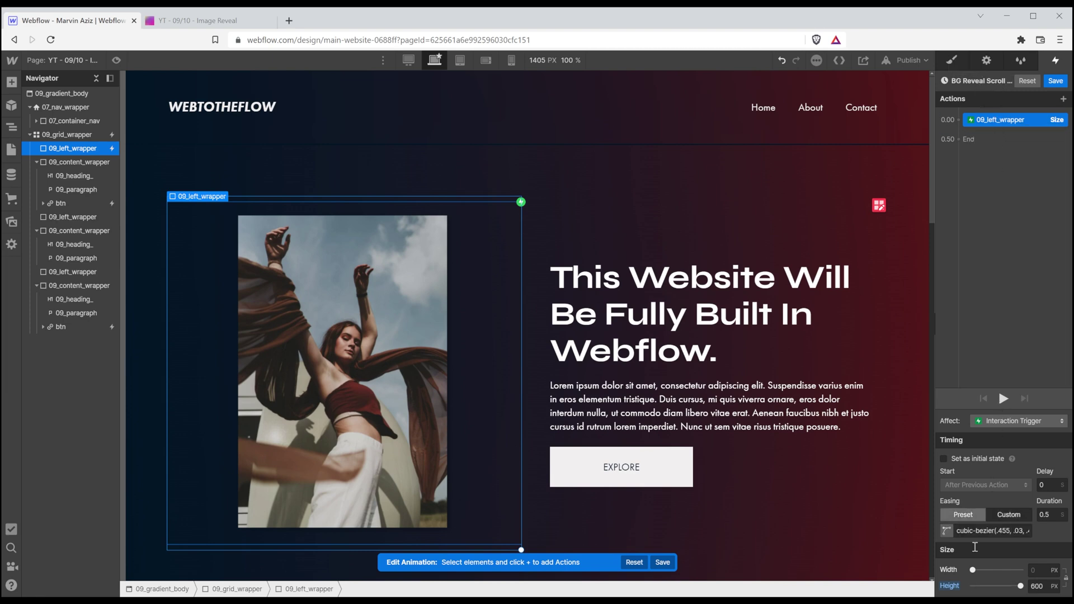
drag(1020, 585, 943, 585)
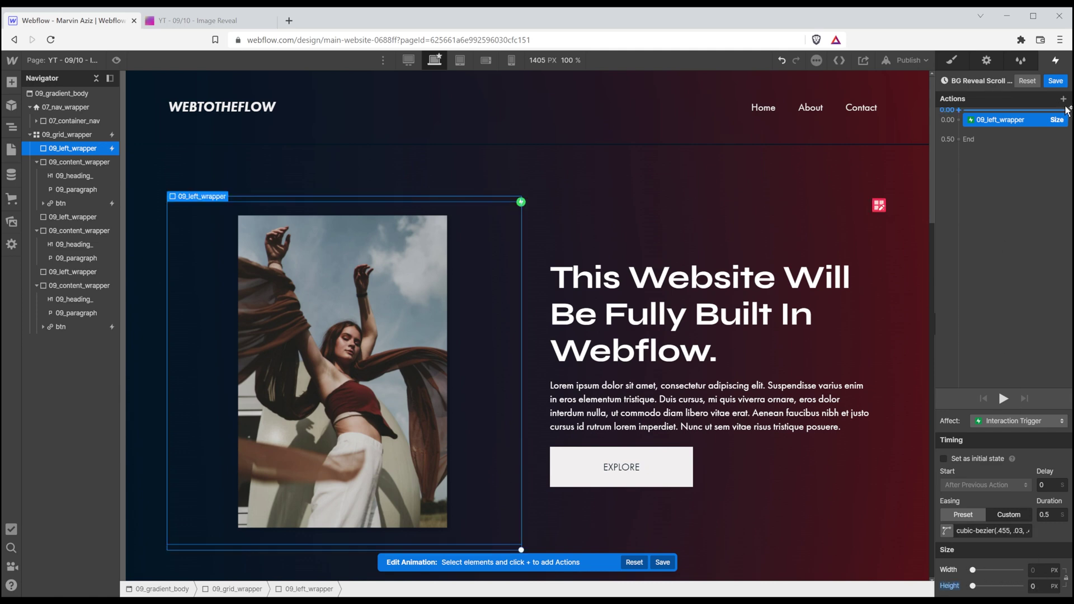
click(1056, 82)
scroll(1010, 367, down, 1)
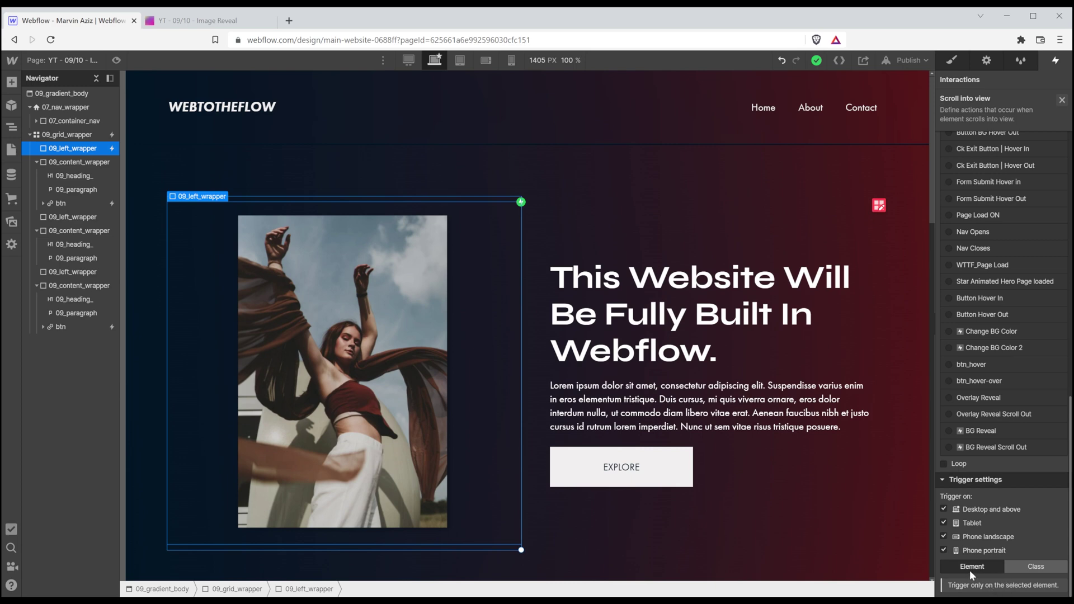
- Apply the trigger to the 09_left_wrapper class and save BG Reveal with its first action as initial state
click(1012, 566)
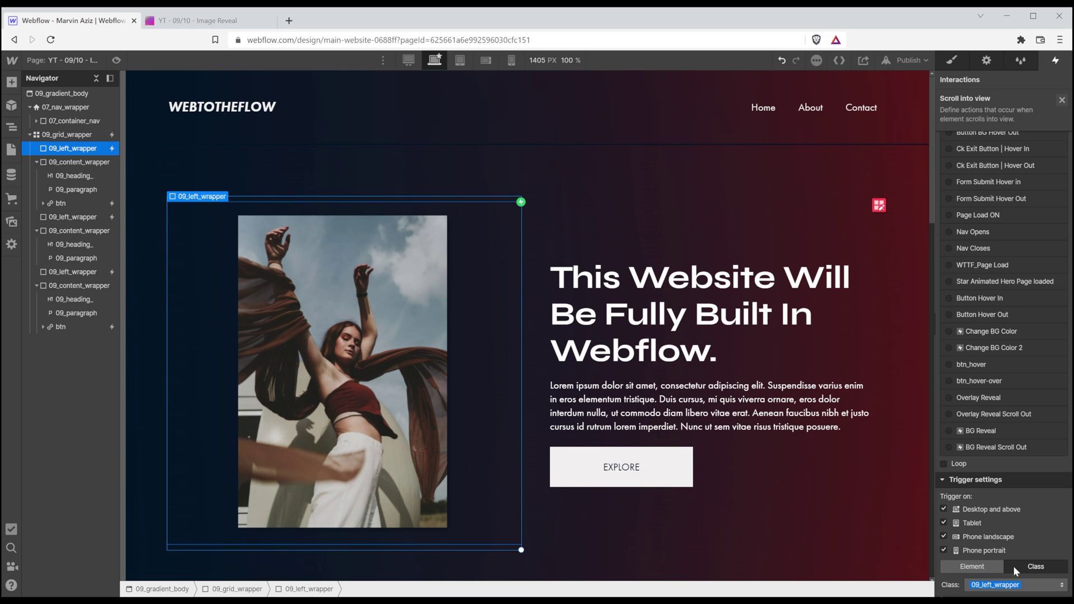
scroll(1012, 566, down, 1)
click(985, 403)
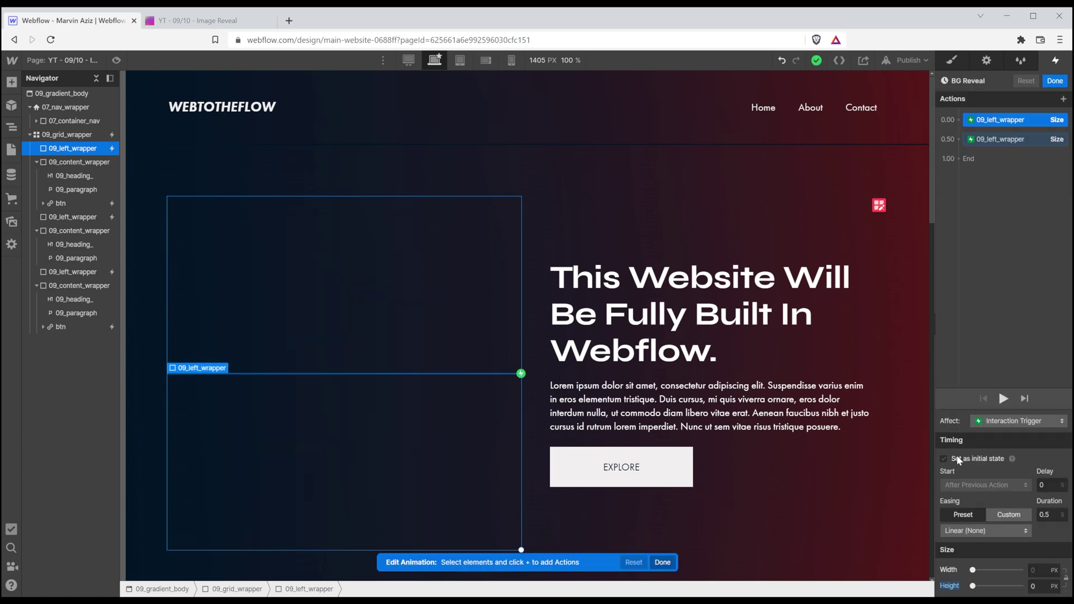
click(957, 458)
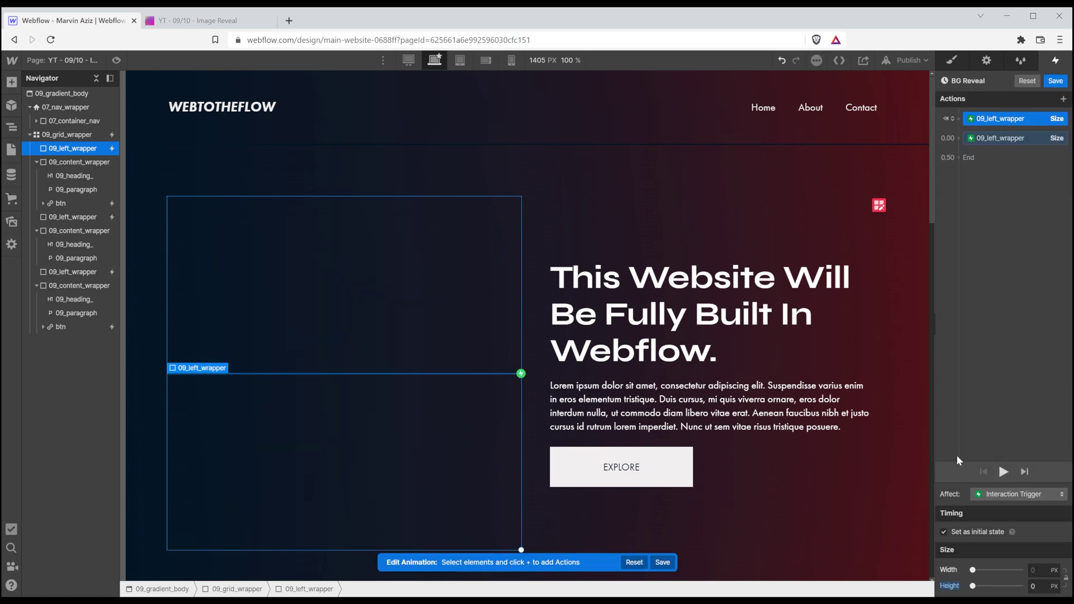
click(1056, 81)
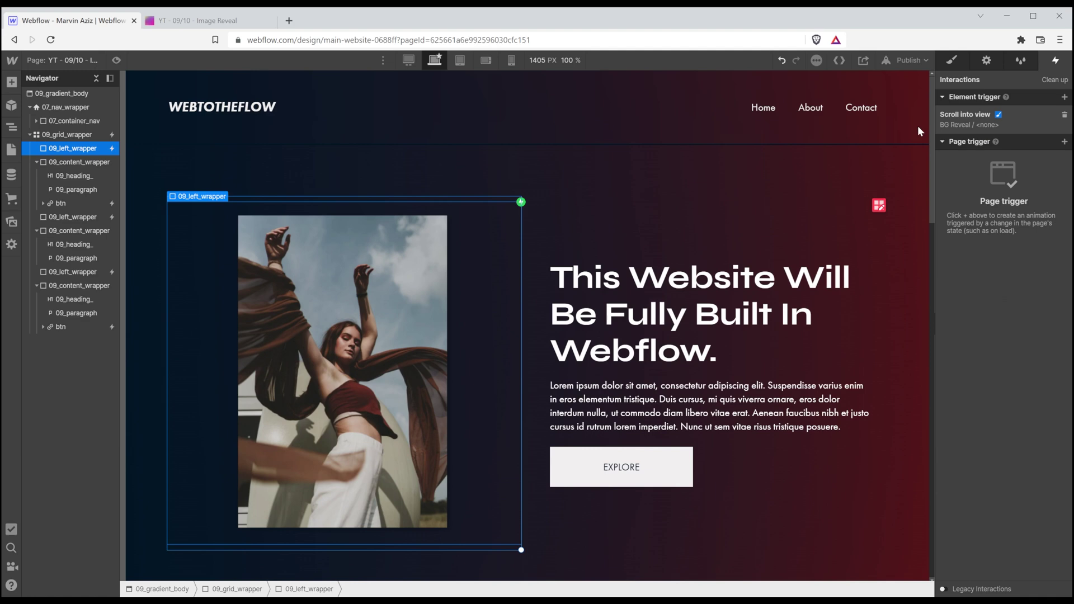
click(1002, 120)
scroll(996, 351, down, 2)
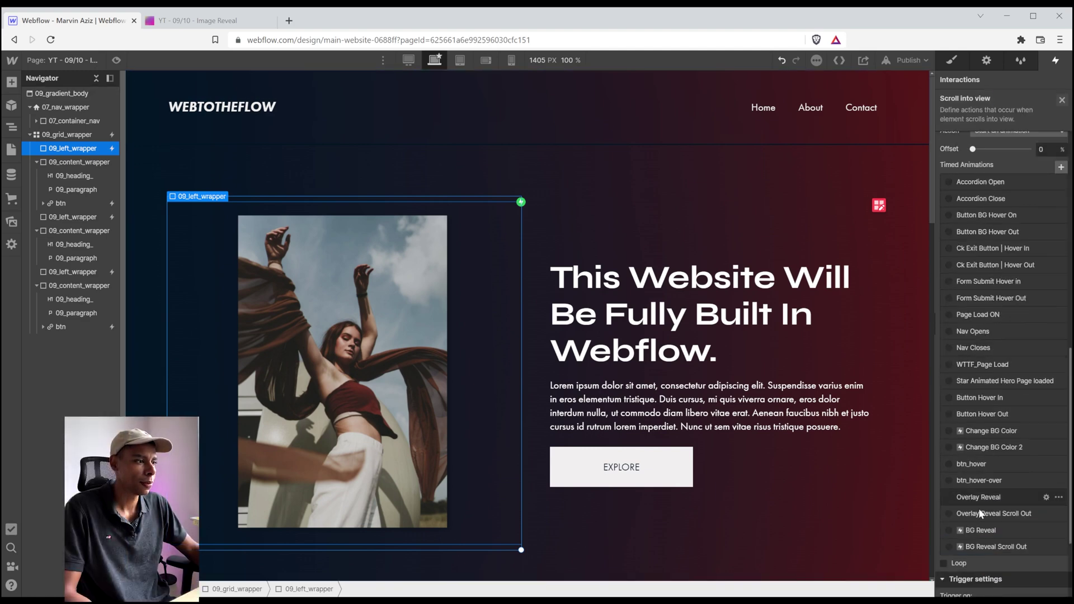
- Set scrolling out to play BG Reveal Scroll Out, then preview the page and scroll to test
click(967, 547)
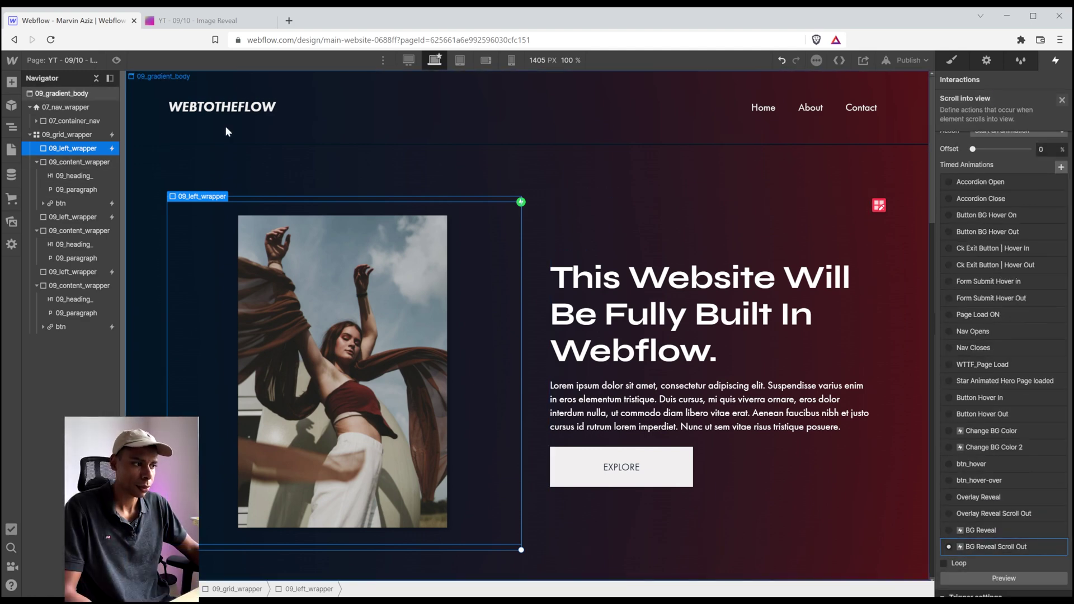
key(ctrl+shift+p)
scroll(737, 242, down, 5)
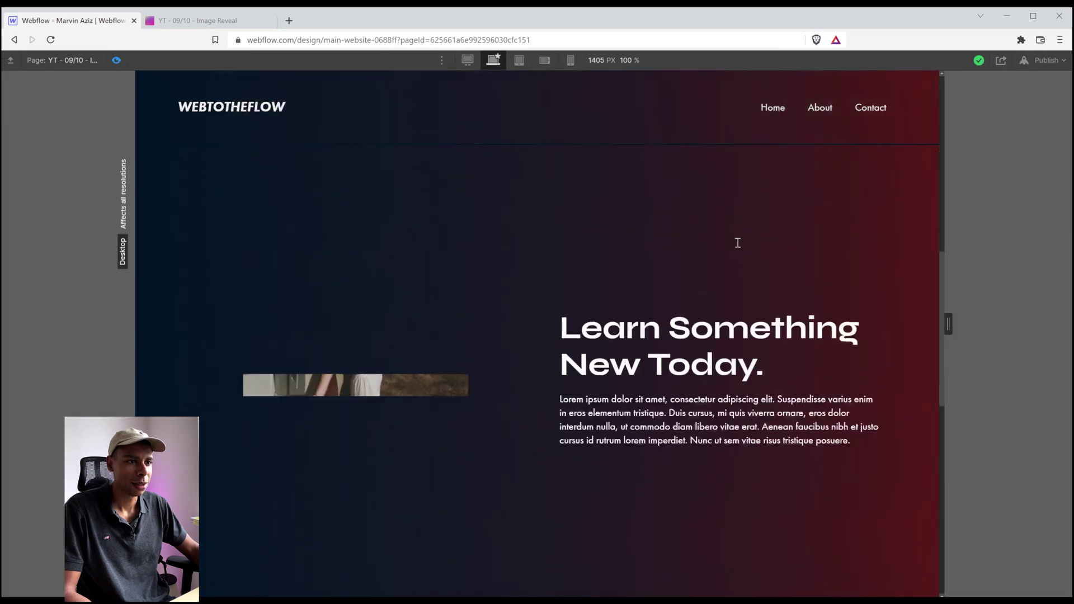
scroll(737, 242, down, 8)
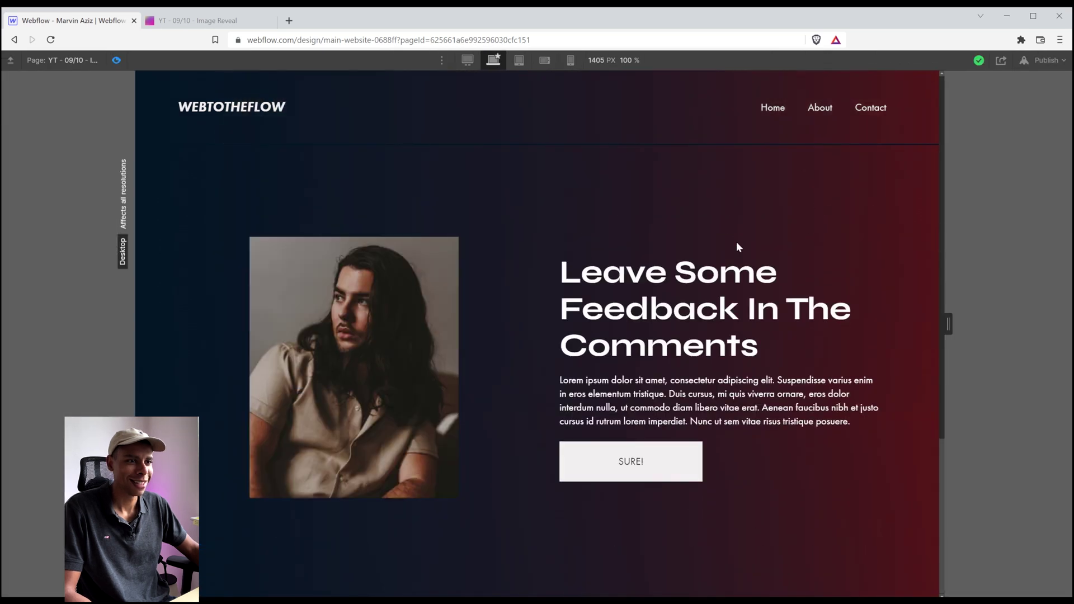
scroll(736, 241, up, 10)
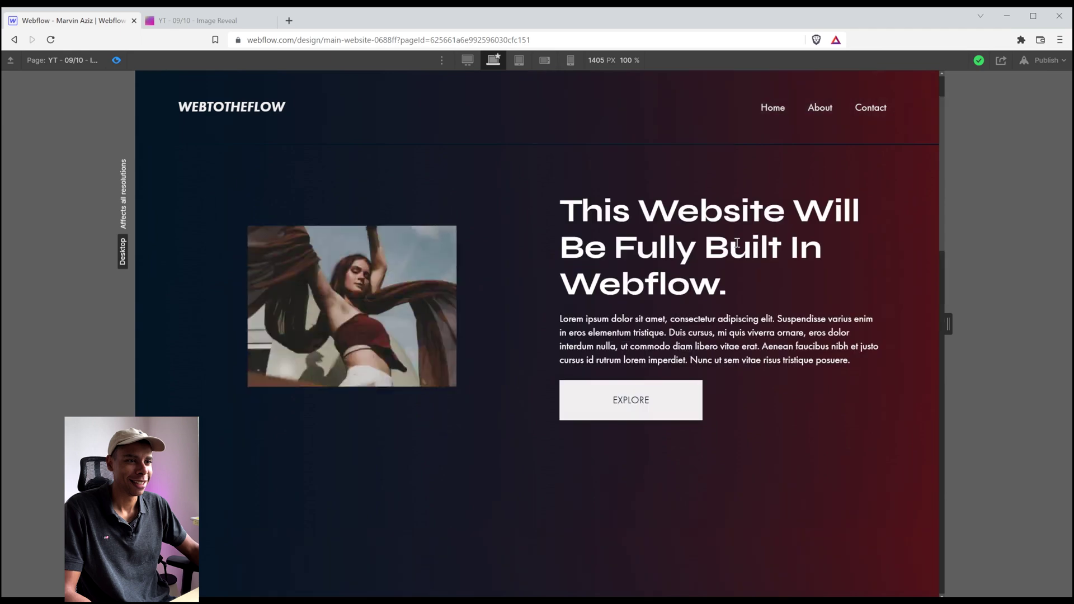